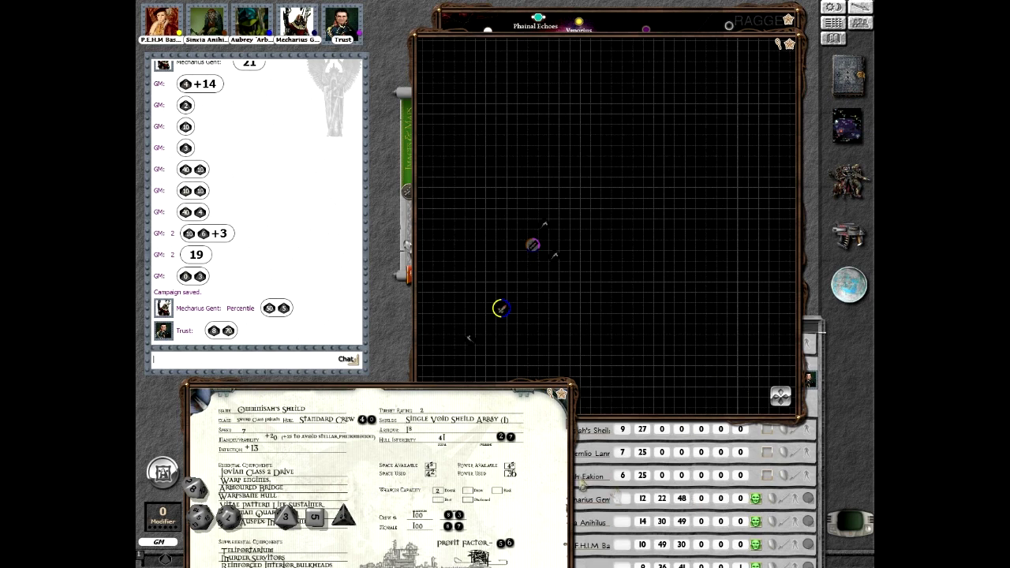
- Close the current ship sheet and set its token beside the other ship
right_click(488, 467)
click(444, 467)
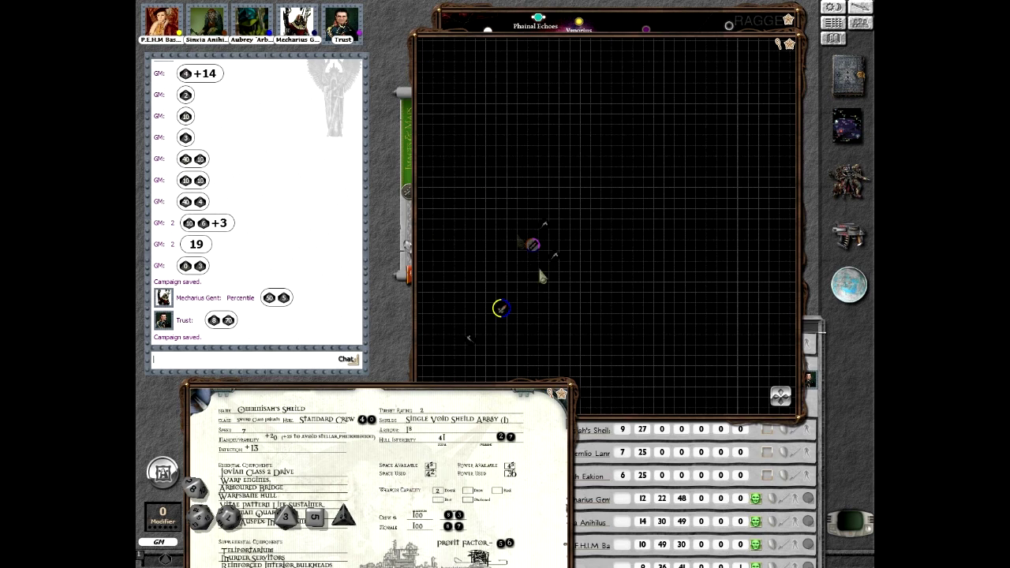
right_click(525, 418)
click(474, 414)
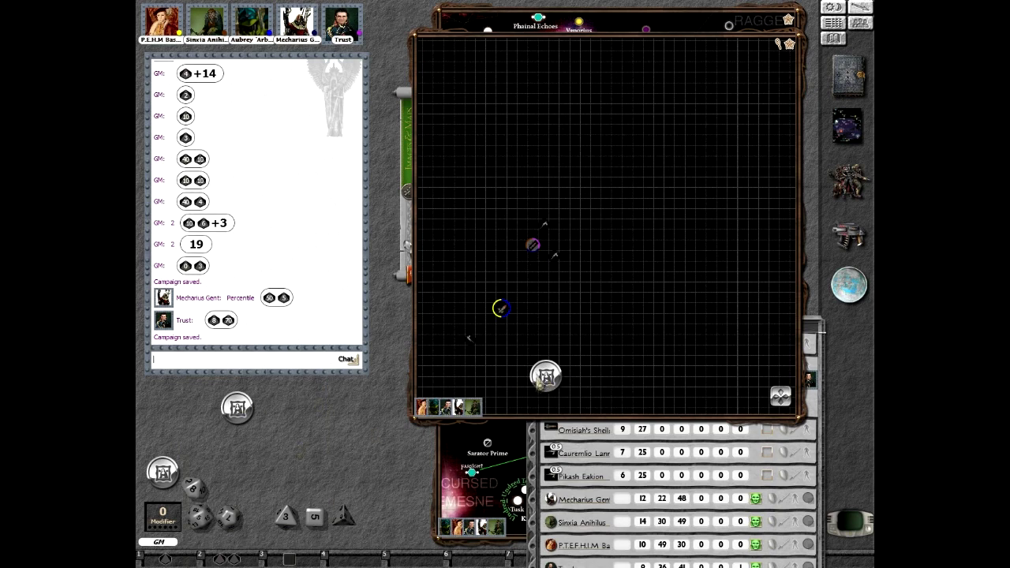
drag(546, 376, 271, 410)
- Open the Cobra destroyer's sheet, park it lower-left, and advance combat to the next ship
double_click(237, 409)
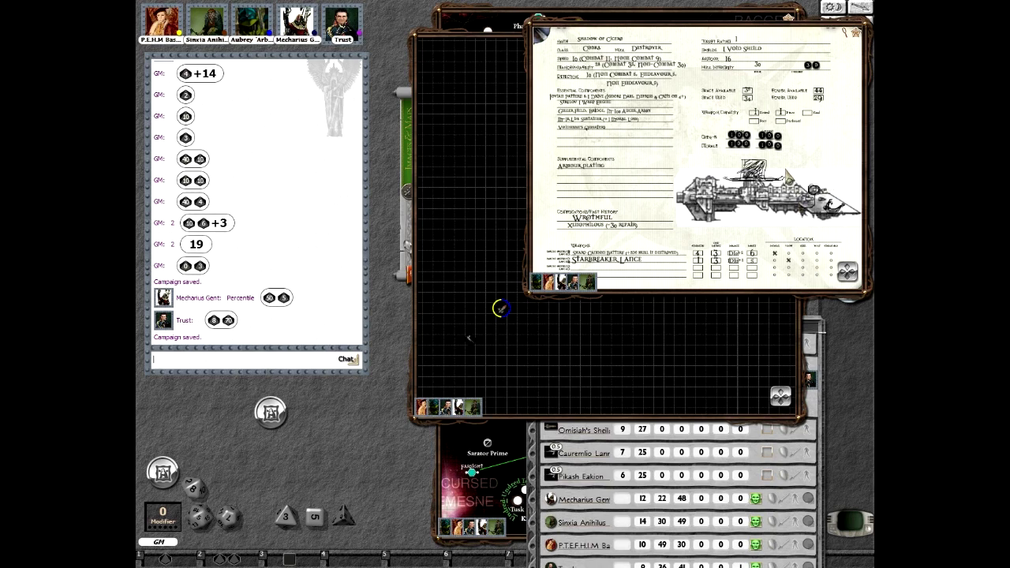
mouse_move(830, 126)
mouse_down()
mouse_move(436, 274)
mouse_move(458, 322)
mouse_up()
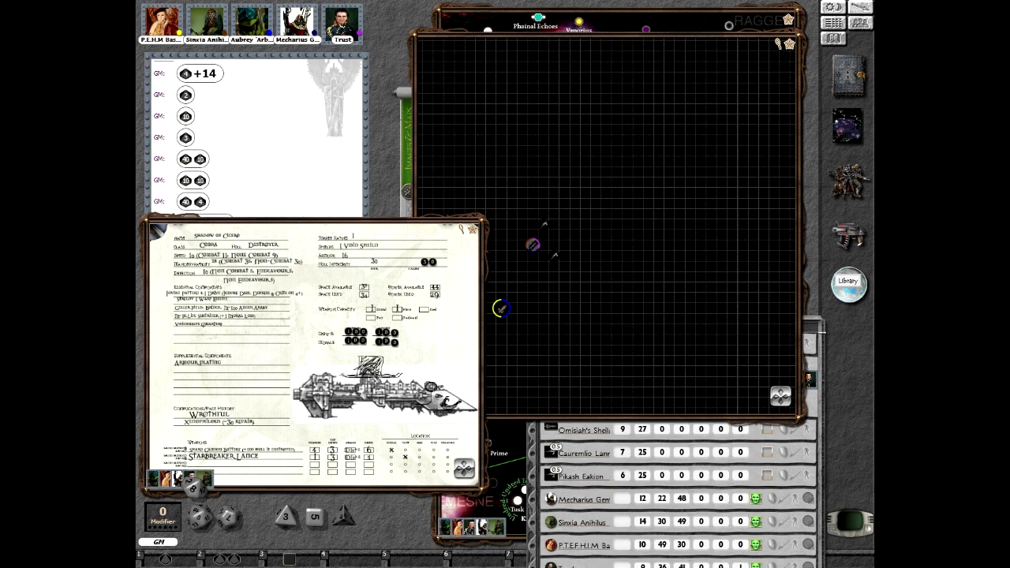
click(695, 209)
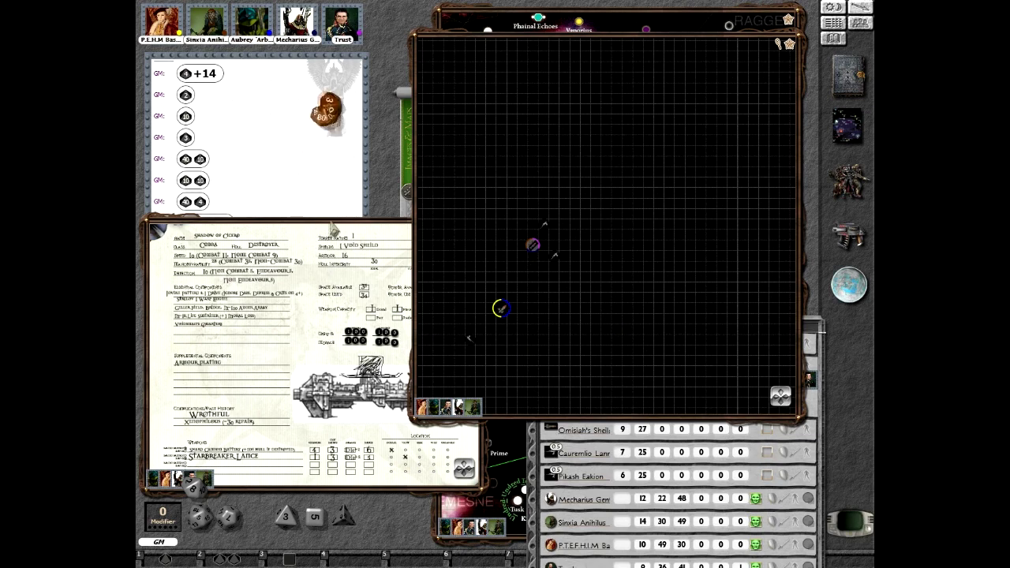
mouse_move(307, 227)
mouse_down()
mouse_move(308, 426)
mouse_move(260, 410)
mouse_up()
scroll(260, 442, down, 1)
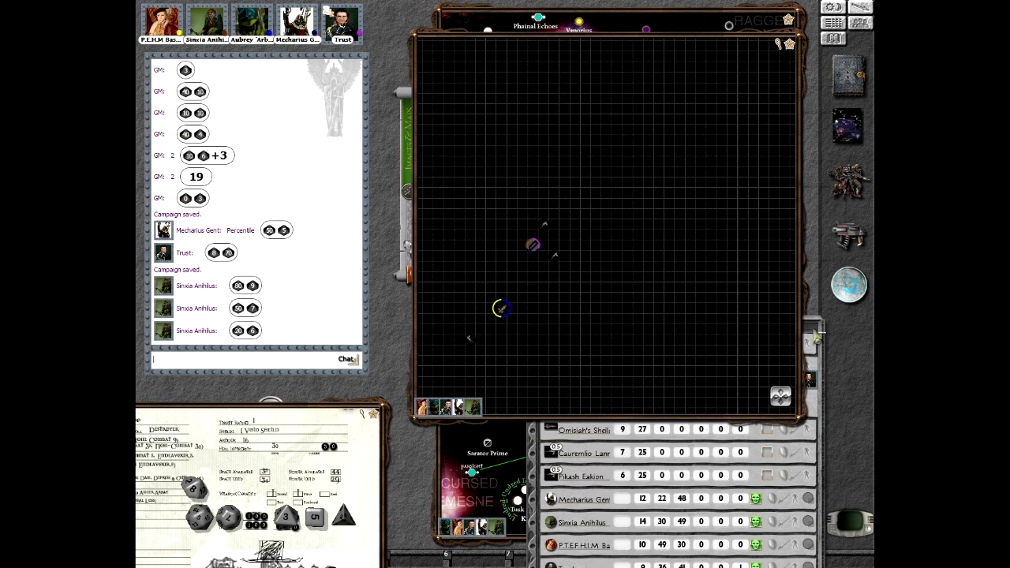
click(813, 335)
click(533, 422)
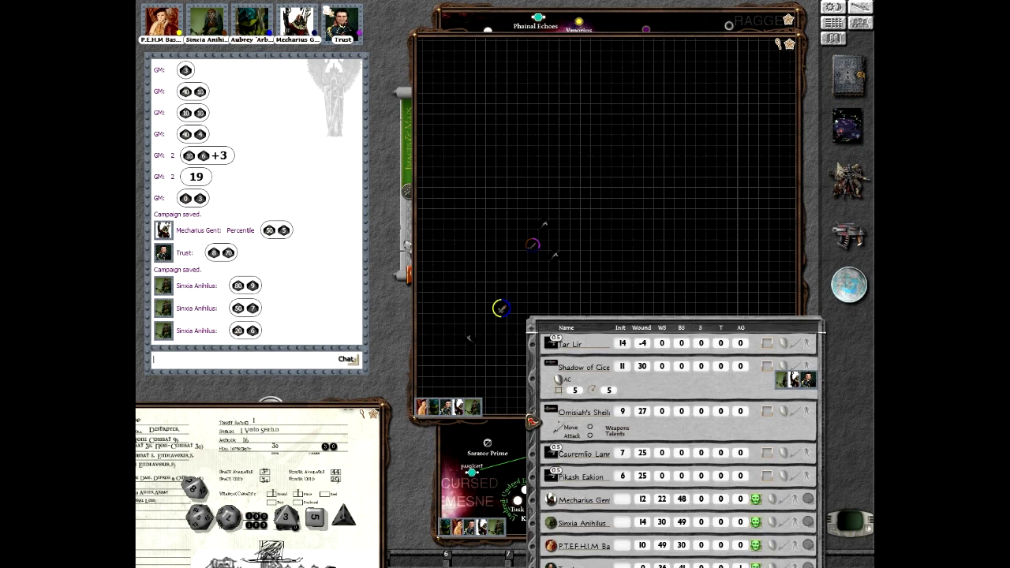
- Open the Hellebore image from Images & Maps and share it with the players
click(848, 126)
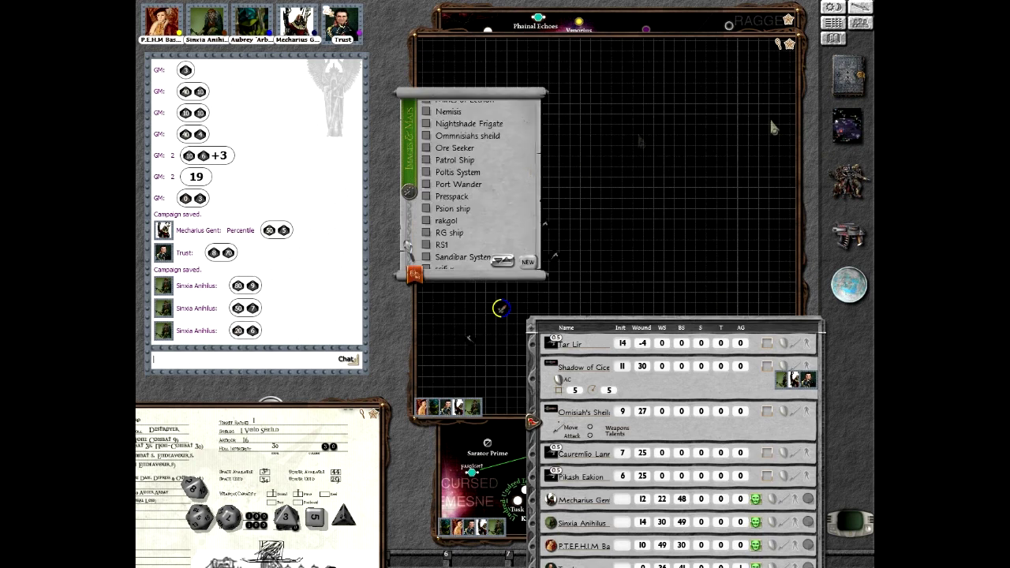
scroll(467, 210, down, 1)
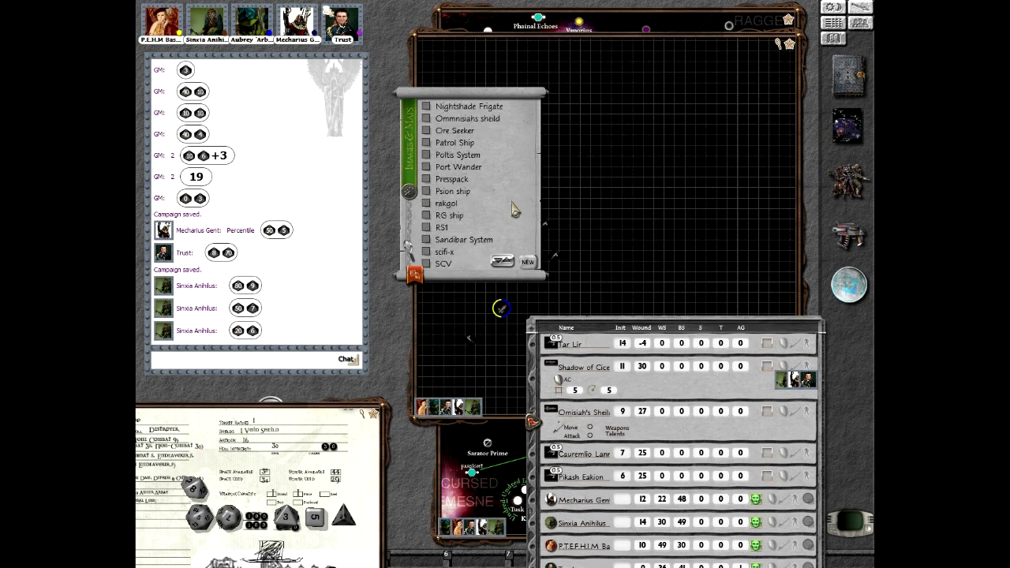
scroll(467, 209, up, 3)
scroll(467, 210, up, 4)
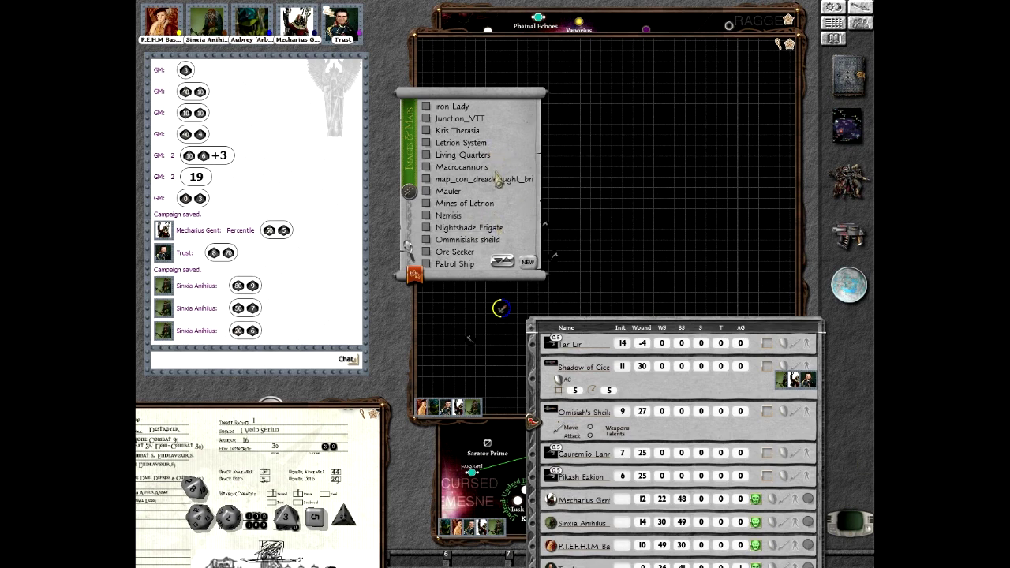
scroll(499, 181, down, 3)
scroll(497, 190, down, 2)
scroll(497, 189, up, 3)
scroll(497, 189, up, 3)
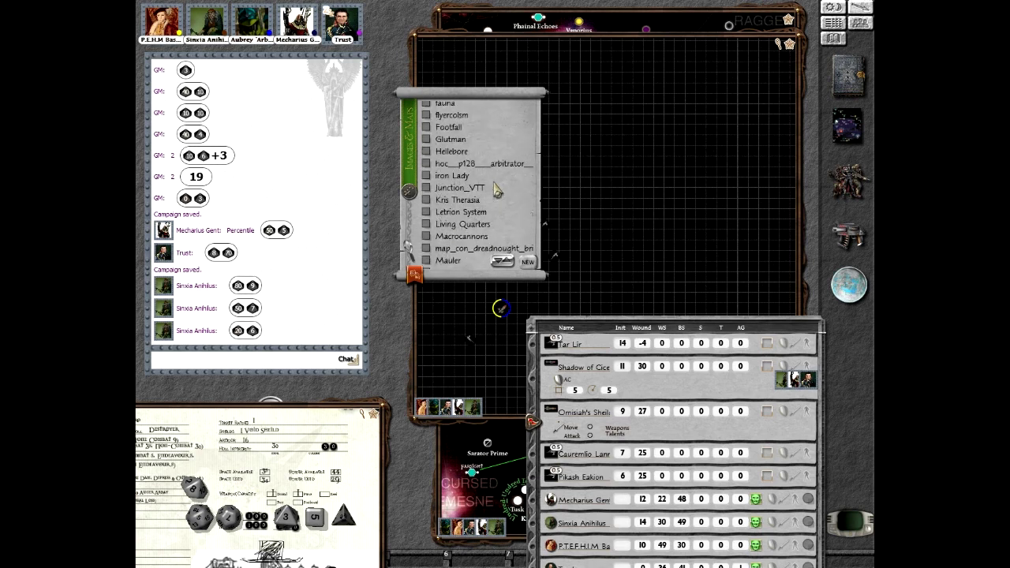
click(452, 150)
right_click(545, 229)
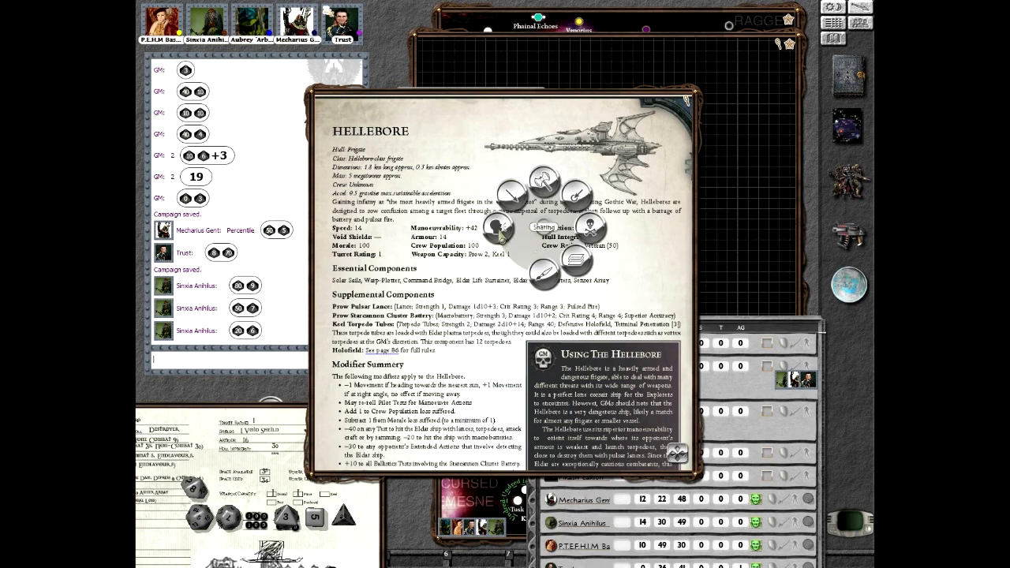
click(499, 229)
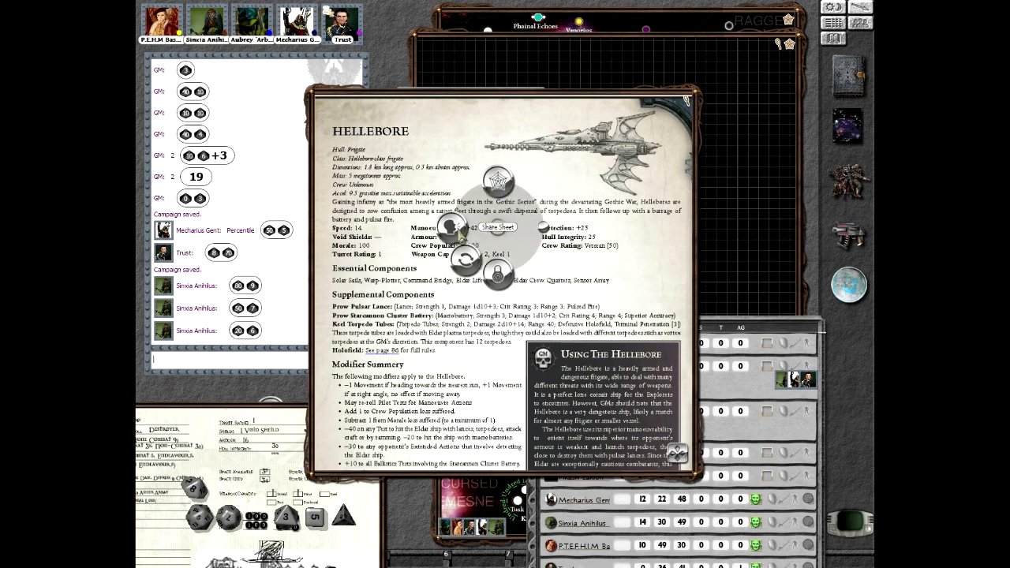
- Close the Hellebore image, then open the Hellebore reference sheet, reposition it and minimize it
right_click(612, 222)
click(613, 217)
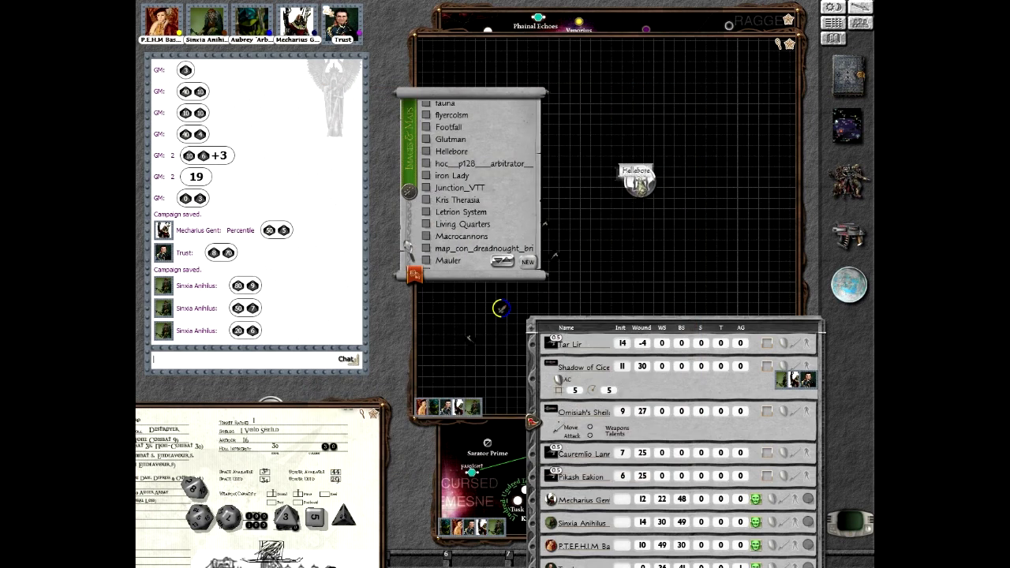
double_click(499, 307)
drag(608, 300, 603, 250)
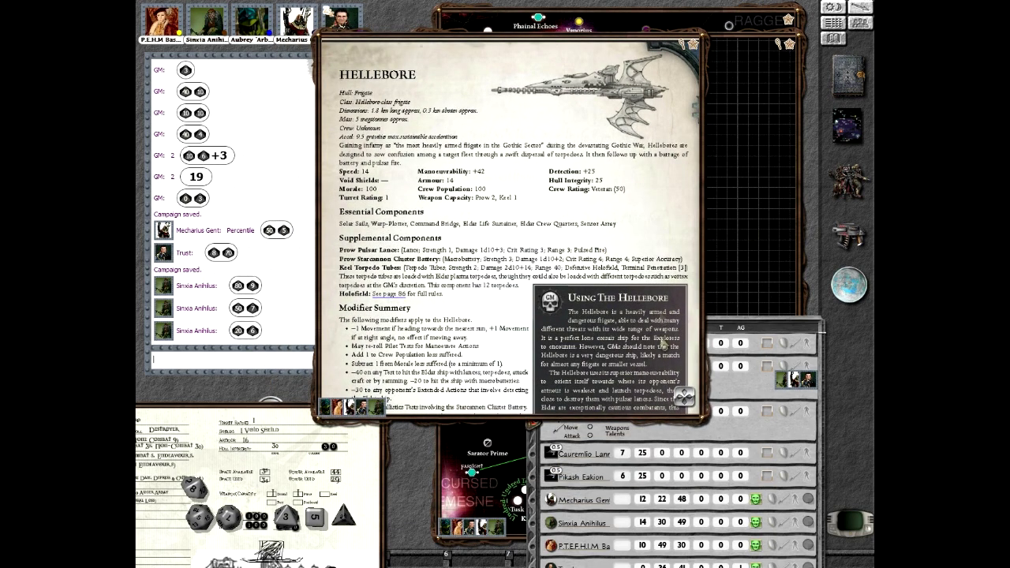
scroll(685, 401, down, 2)
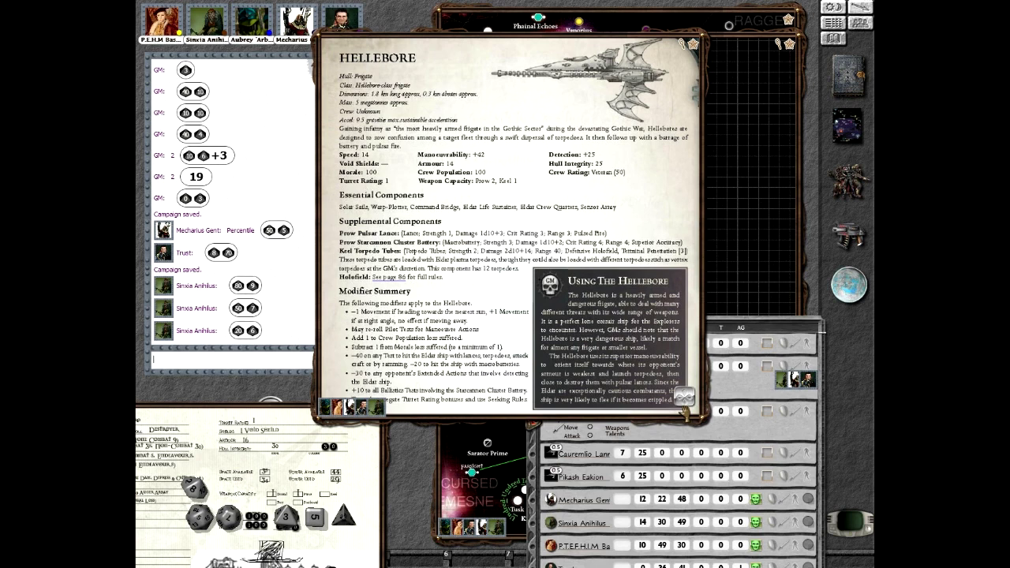
scroll(685, 398, up, 1)
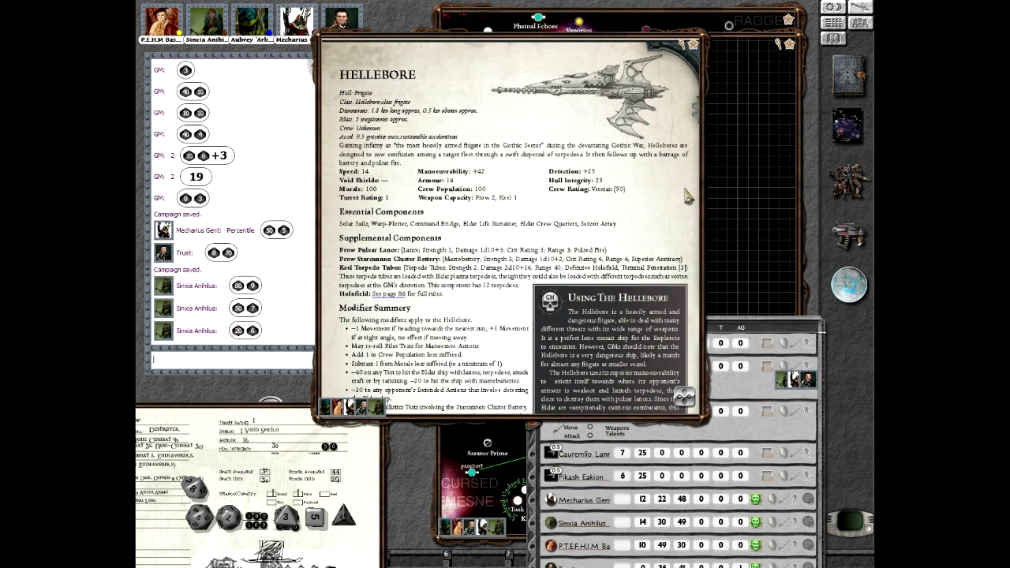
right_click(640, 140)
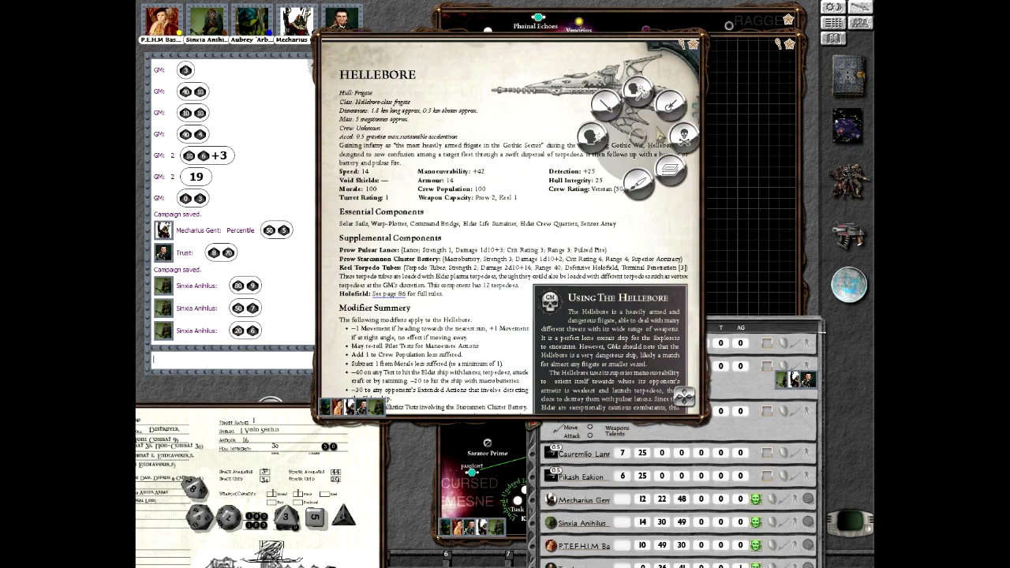
click(641, 94)
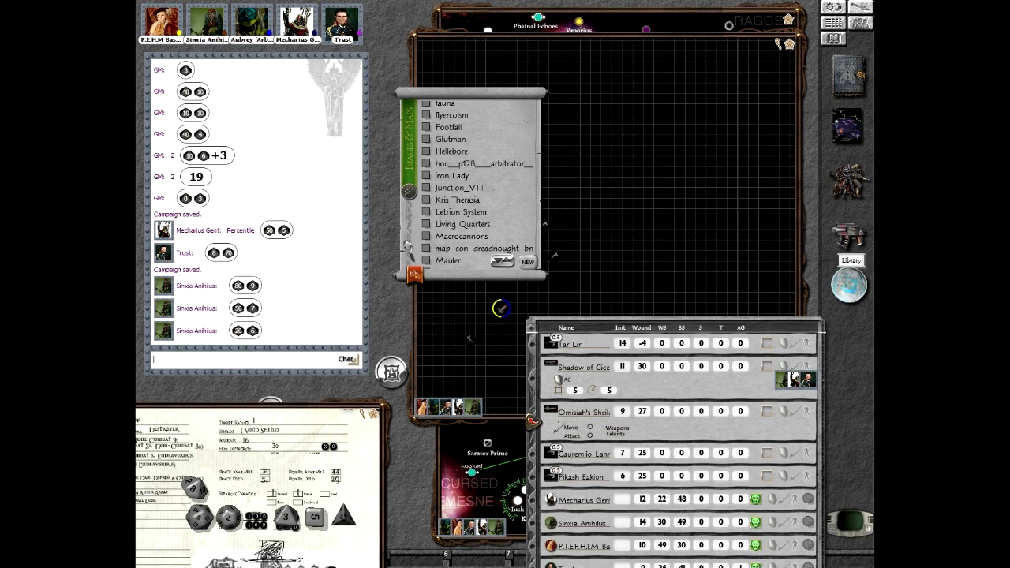
- Drag the yellow-ringed Omnissiahs Sheild token up until it sits just below the purple-ringed ship
click(679, 188)
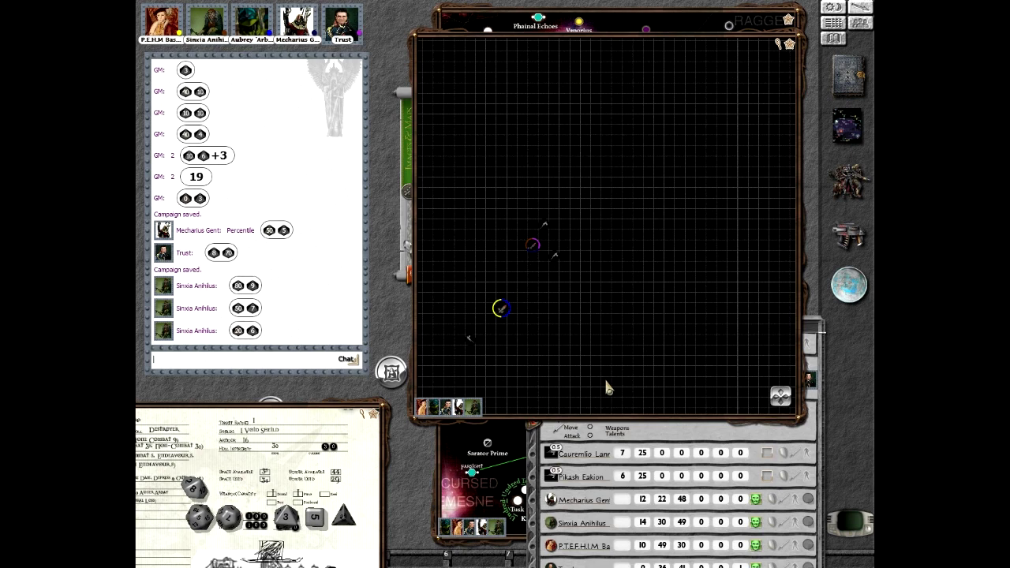
drag(499, 307, 544, 254)
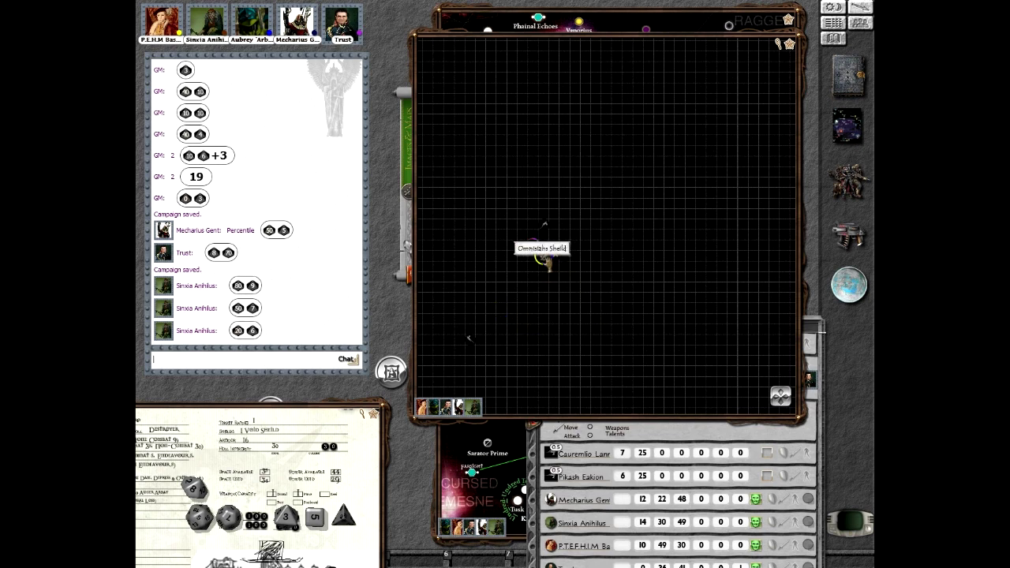
mouse_move(545, 257)
mouse_down()
mouse_move(533, 244)
mouse_move(531, 266)
mouse_up()
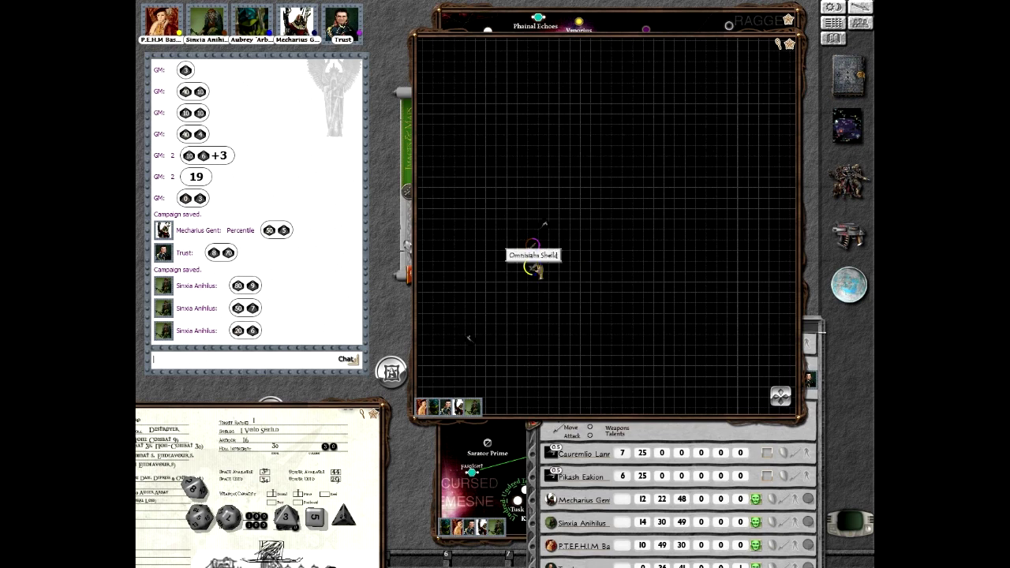
drag(533, 266, 545, 270)
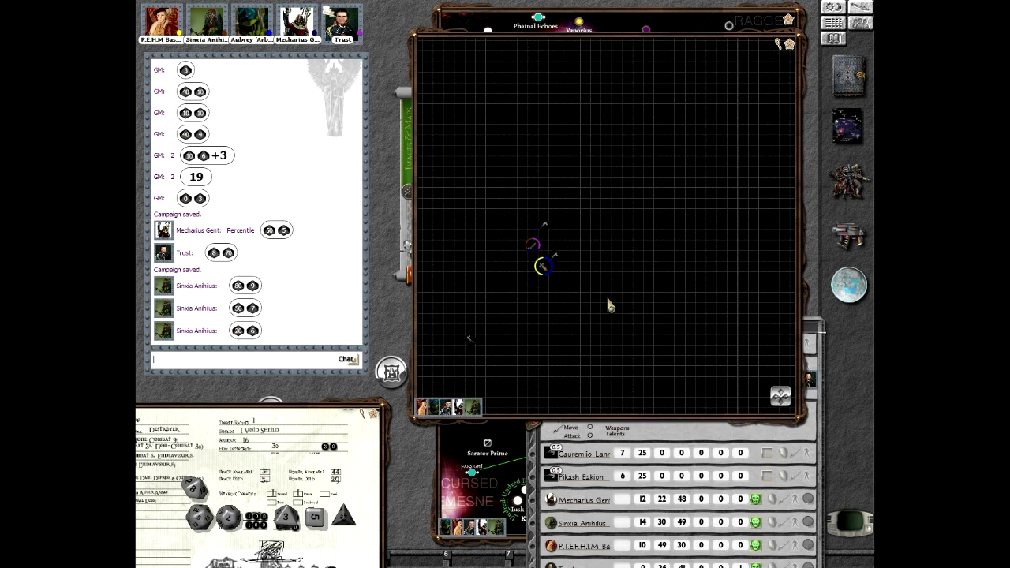
scroll(510, 303, up, 2)
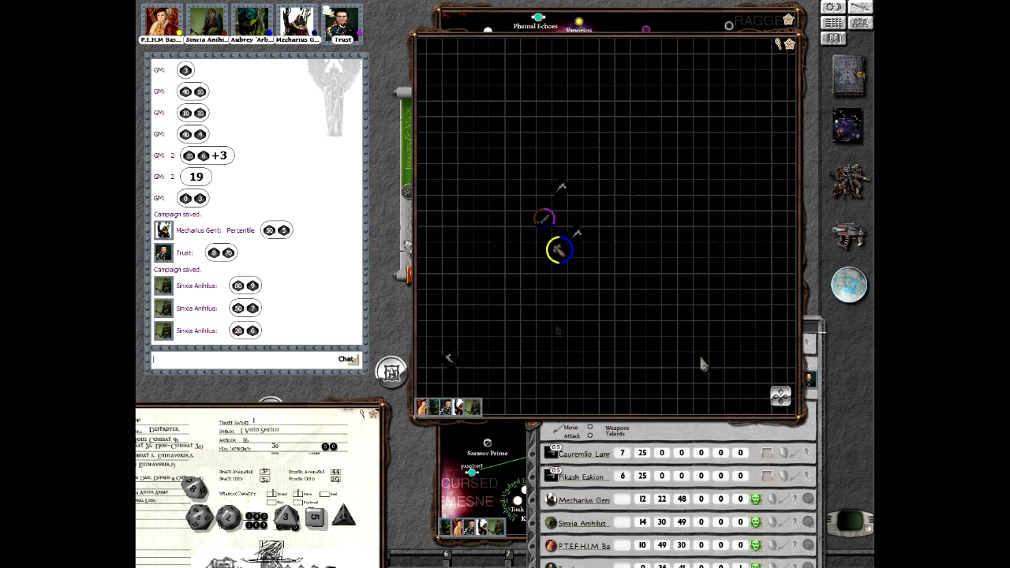
- Pan the space map so the two engaged ships are centred in view
mouse_move(780, 394)
mouse_down()
mouse_move(756, 412)
mouse_move(790, 418)
mouse_move(780, 402)
mouse_up()
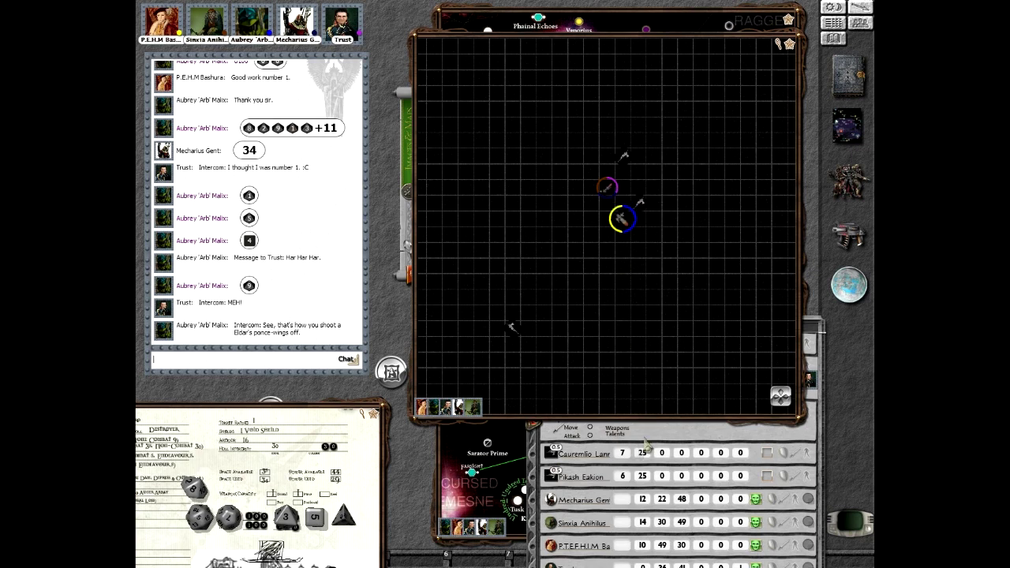
- Change Cauremlio Lanr's wound from 25 to -1 in the expanded tracker, and enlarge the ship sheet
click(647, 454)
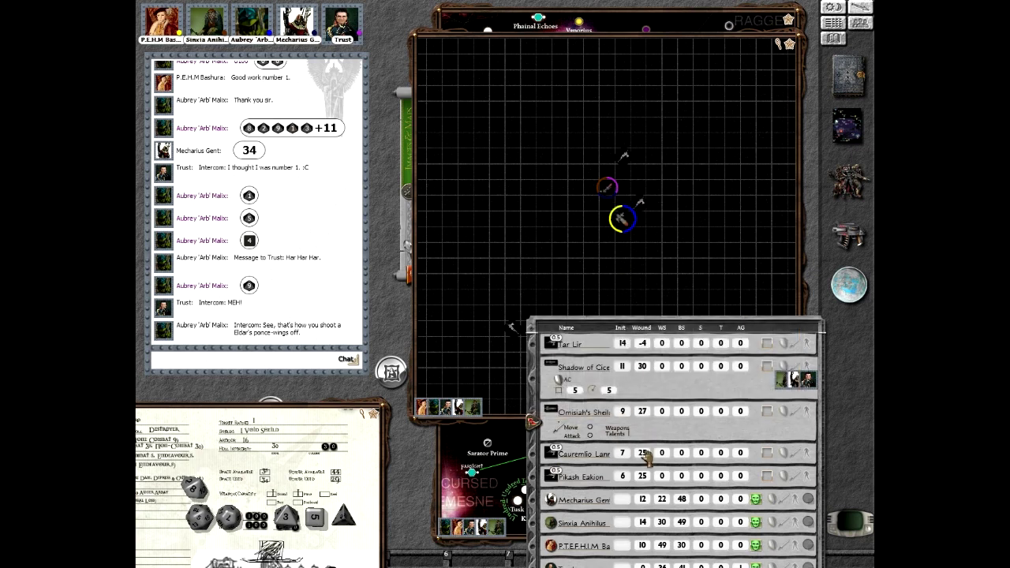
text(-25)
double_click(646, 454)
text(-2)
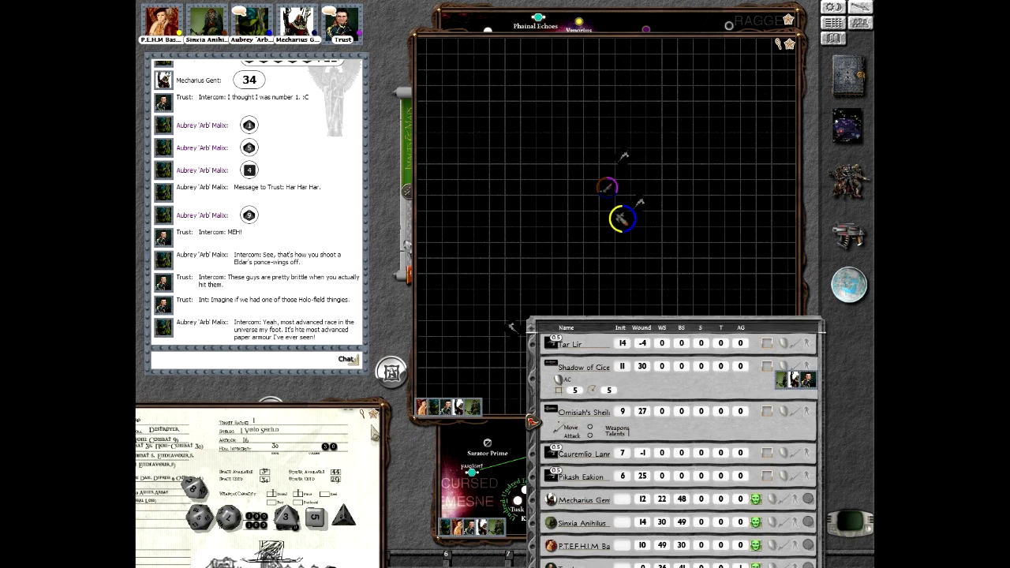
drag(373, 414, 623, 330)
- Minimize the ship record sheet and drag dice onto the desktop to roll them into chat
right_click(608, 339)
click(608, 300)
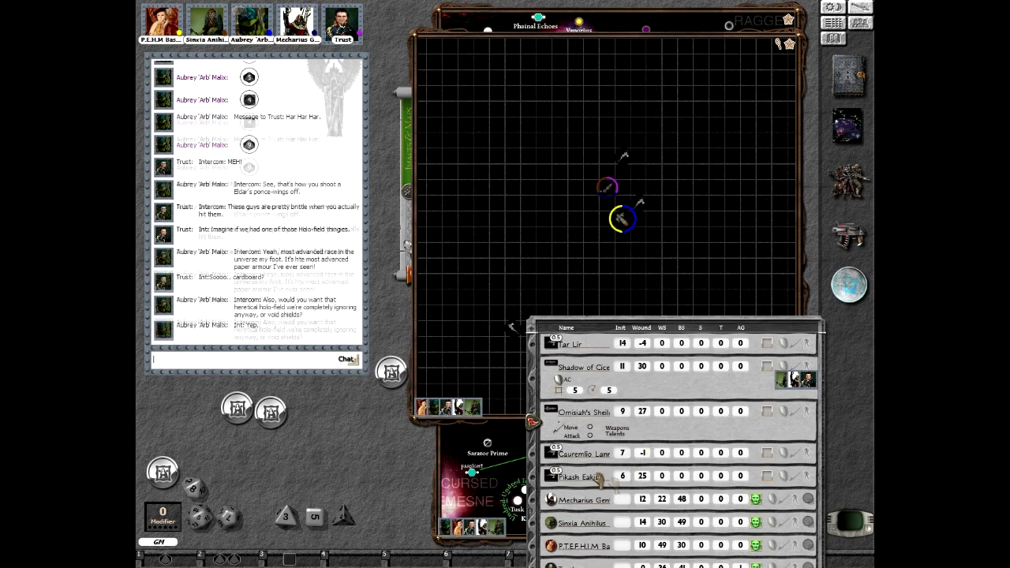
drag(311, 517, 237, 213)
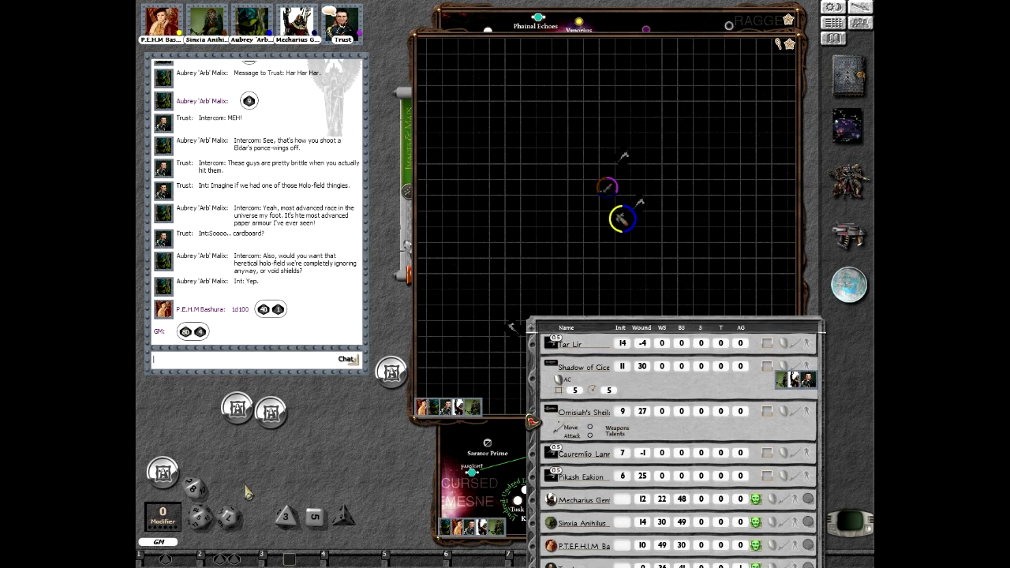
- Save the campaign with Ctrl+S
key(ctrl+s)
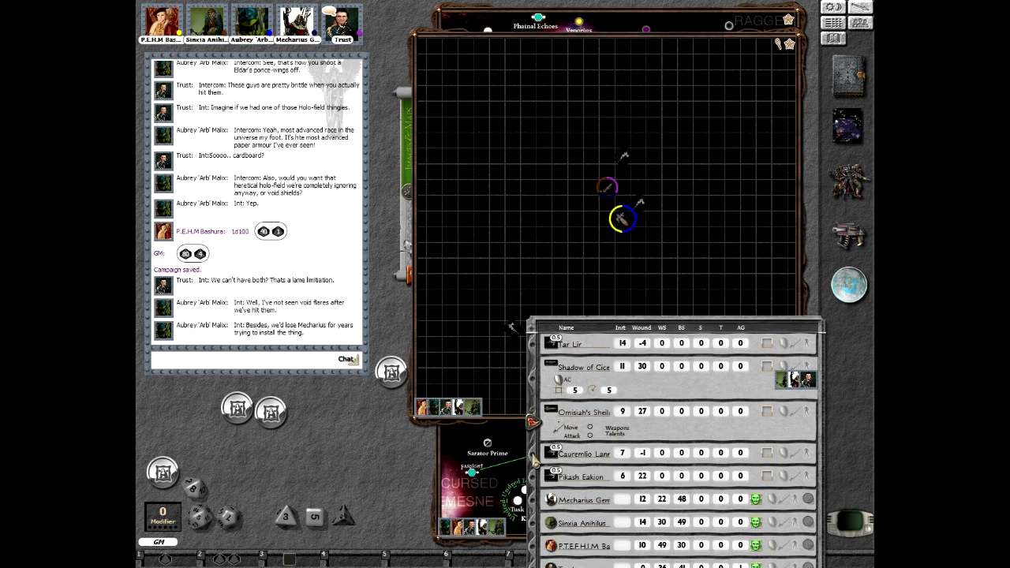
- Expand Cauremlio Lanr's tracker entry and place the Cauremlio Lann token down-left on the map
click(533, 462)
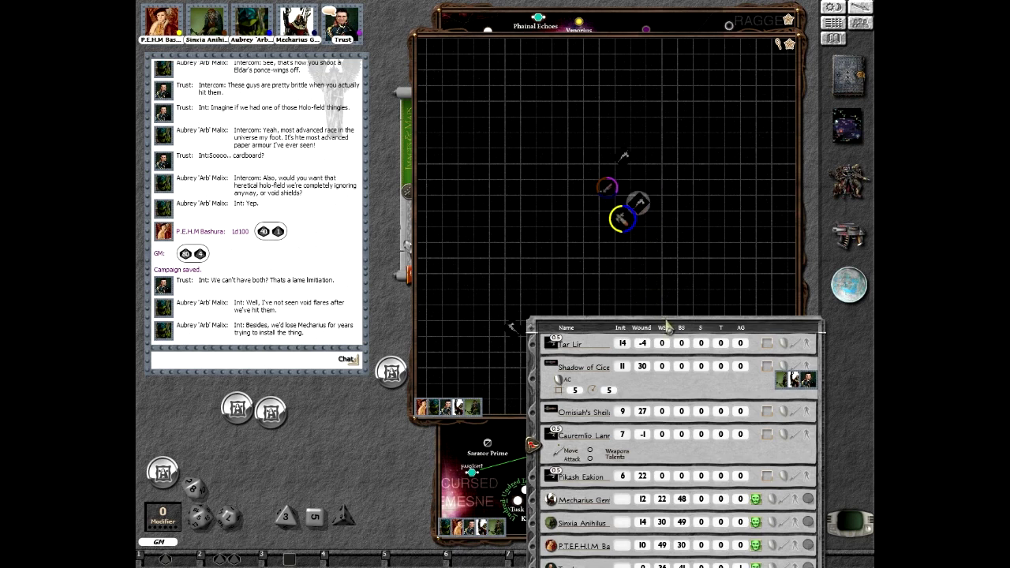
drag(669, 325, 682, 374)
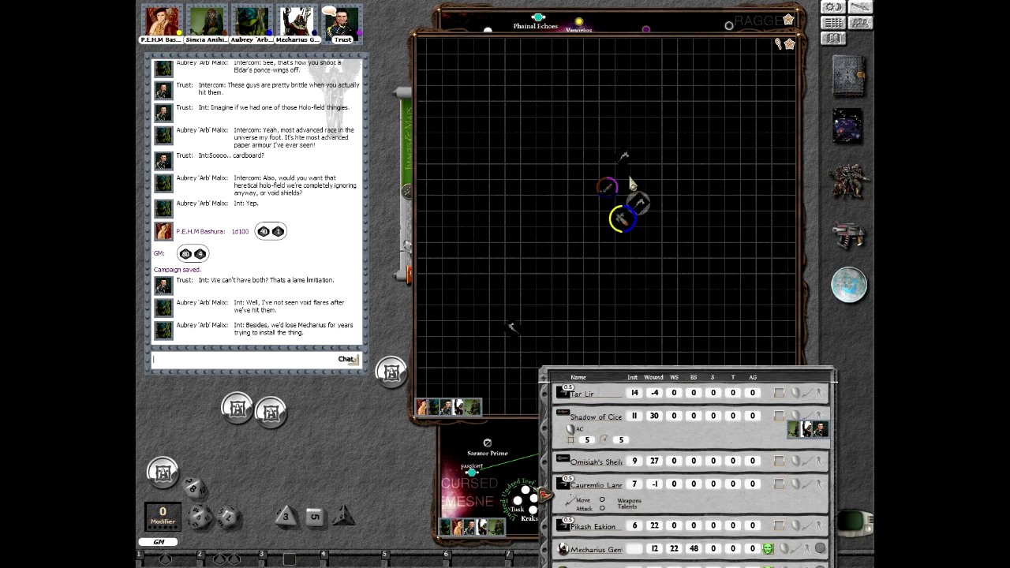
drag(638, 203, 632, 222)
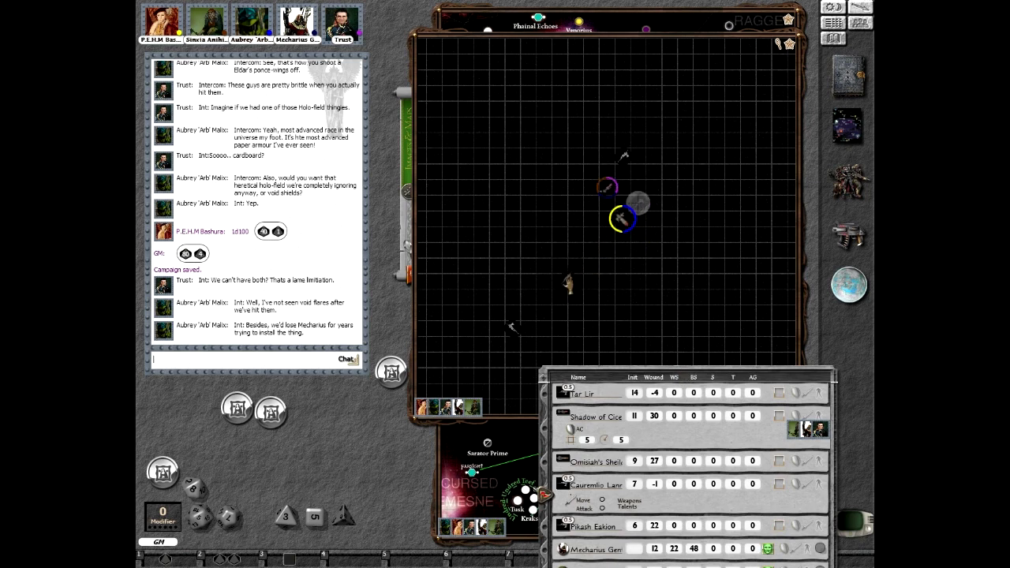
drag(531, 318, 531, 318)
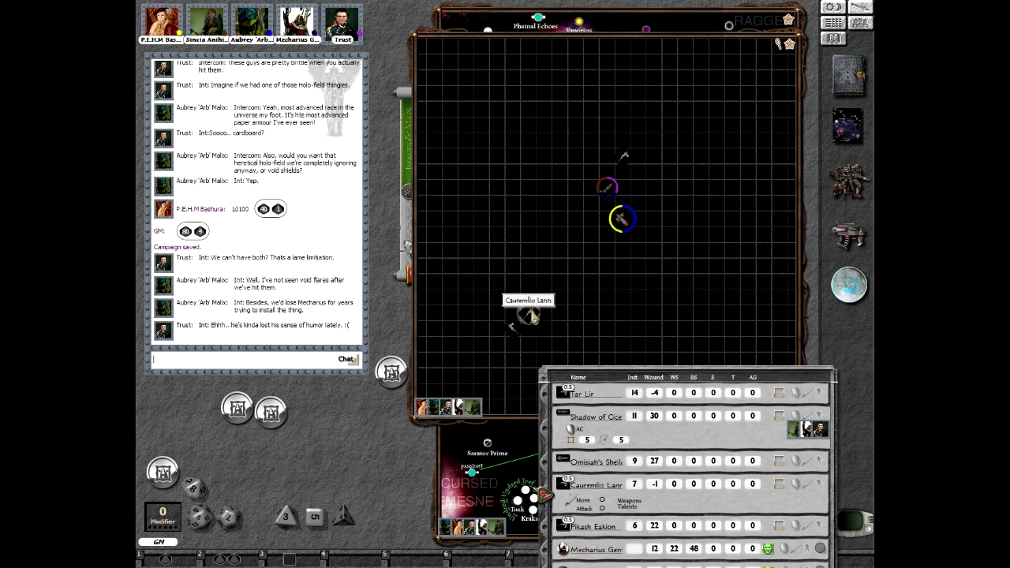
mouse_move(531, 316)
mouse_down()
mouse_move(432, 404)
mouse_move(434, 377)
mouse_up()
scroll(482, 297, down, 3)
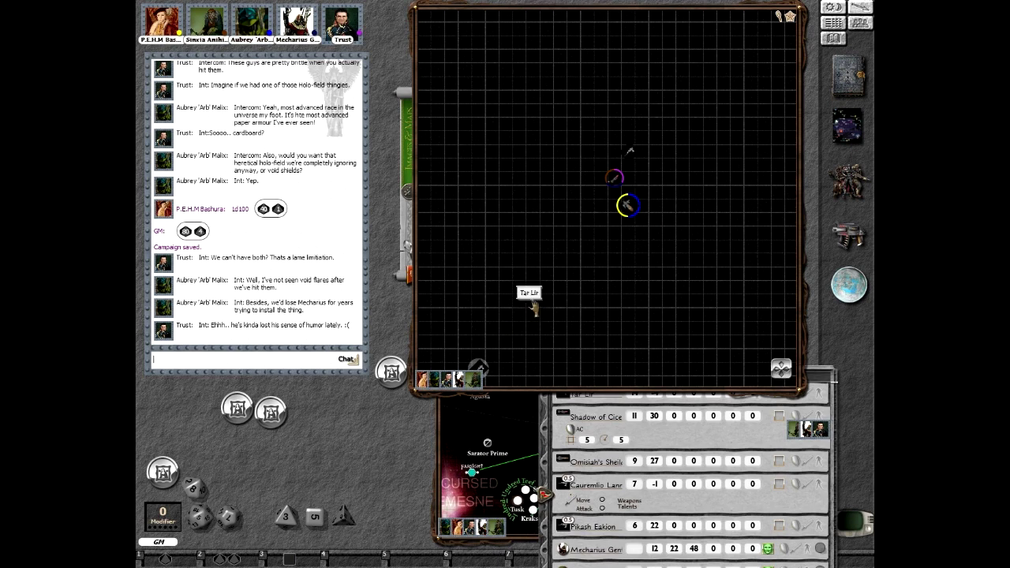
scroll(560, 292, up, 2)
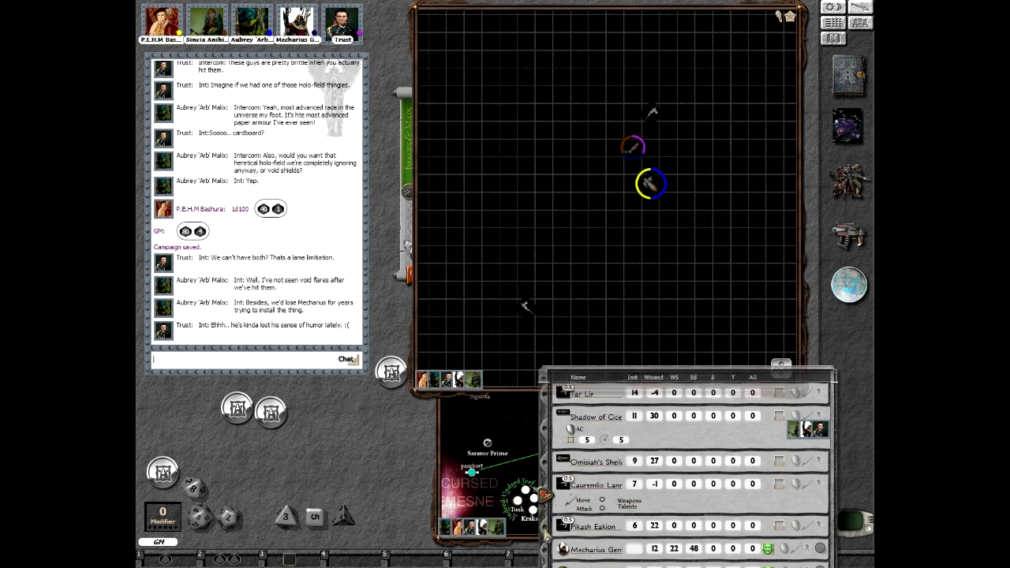
- Move Pikash Eakion's token right beside the purple-ringed ship
click(651, 113)
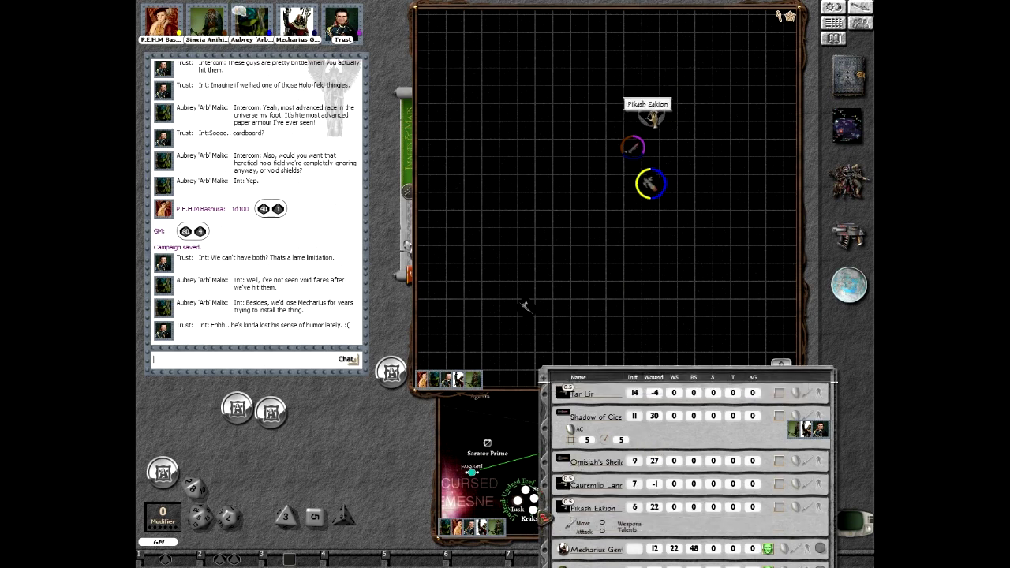
drag(652, 116, 630, 143)
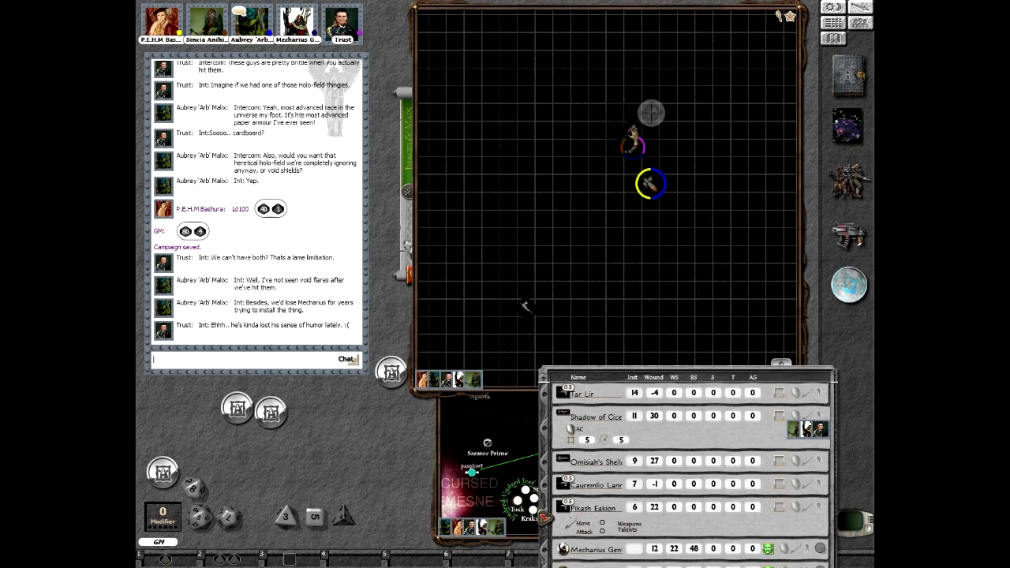
drag(631, 141, 633, 130)
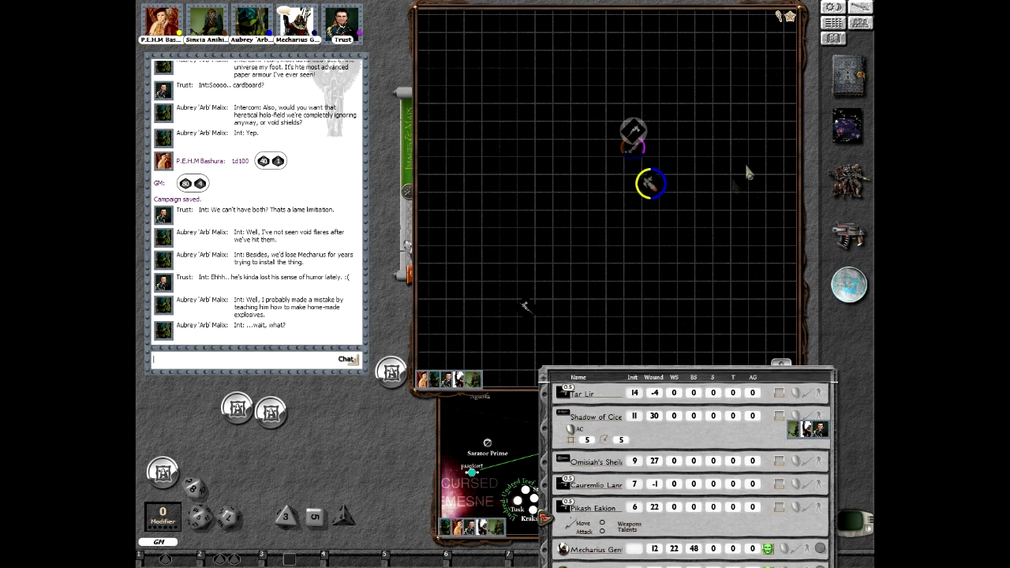
- Open the Bridge room map from Images & Maps, share it, and position its window
click(848, 126)
scroll(473, 158, up, 5)
scroll(465, 158, up, 5)
click(446, 180)
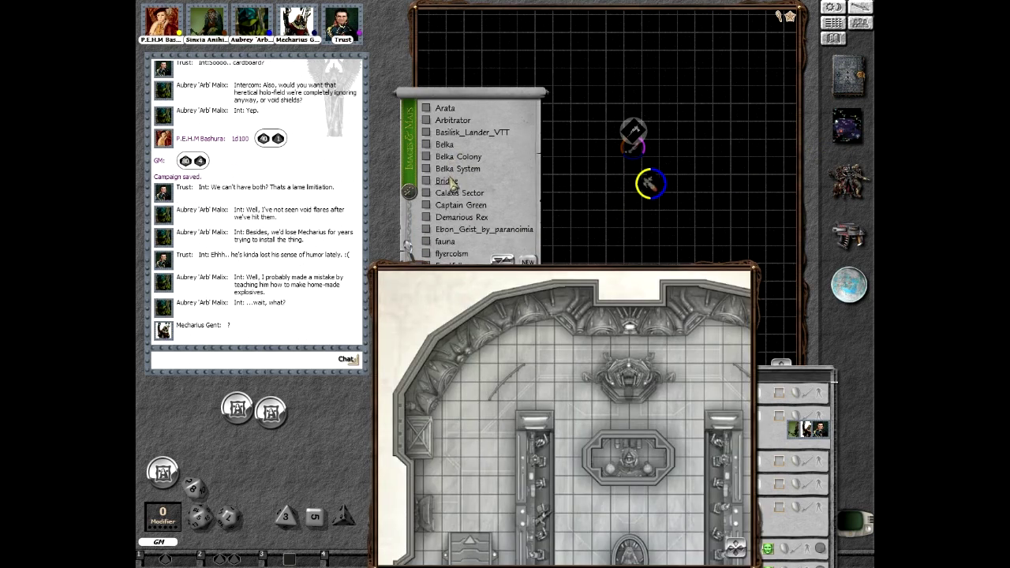
drag(521, 264, 536, 138)
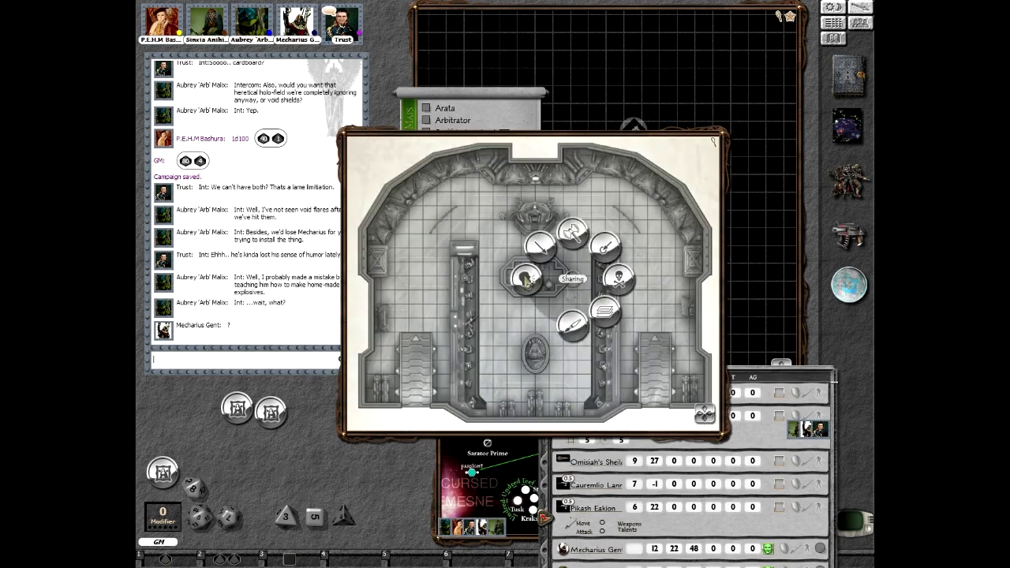
click(527, 281)
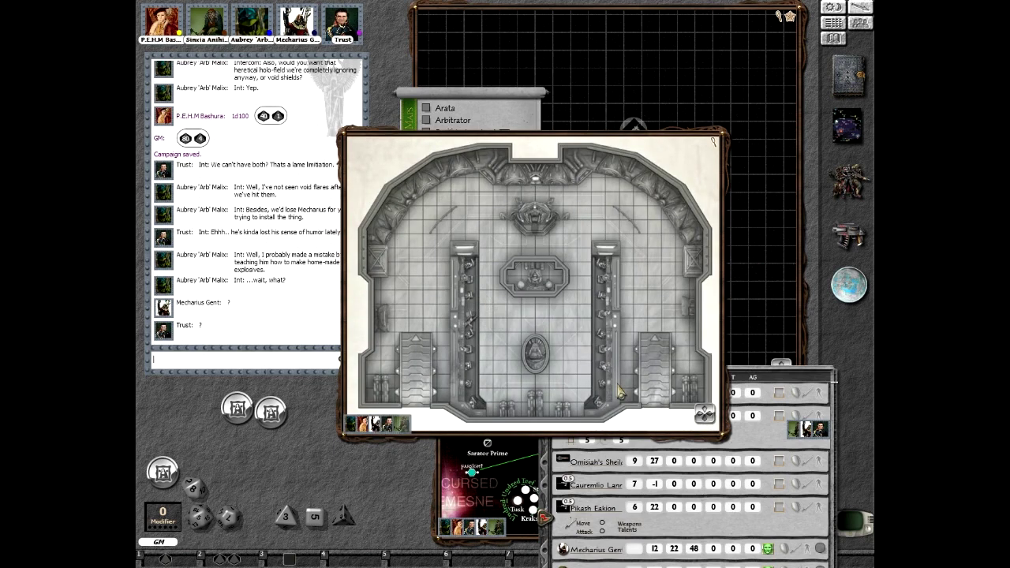
drag(615, 387, 598, 436)
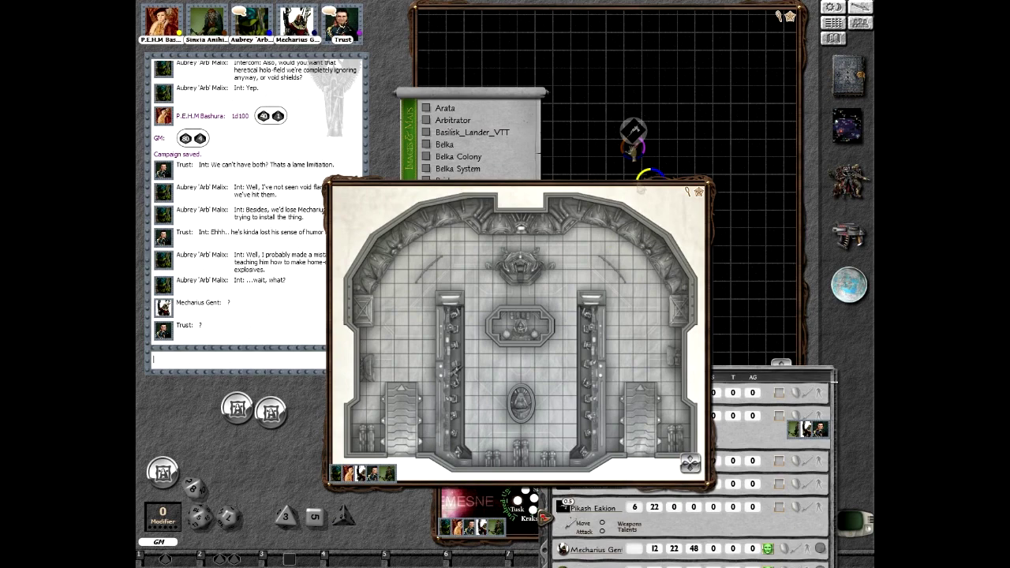
drag(636, 338, 641, 317)
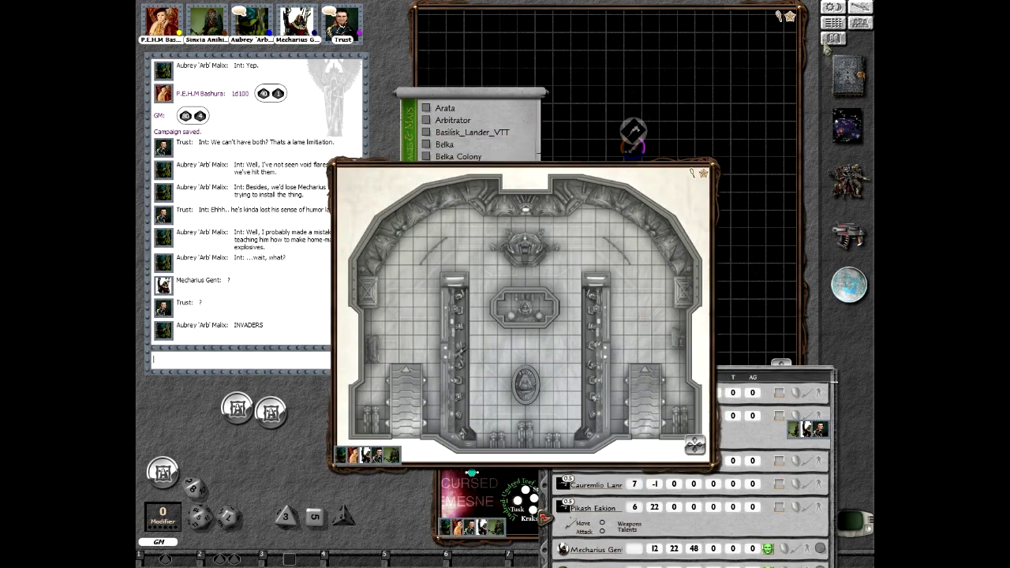
- Place two crew character tokens on the Bridge map and move the central token upward
click(837, 36)
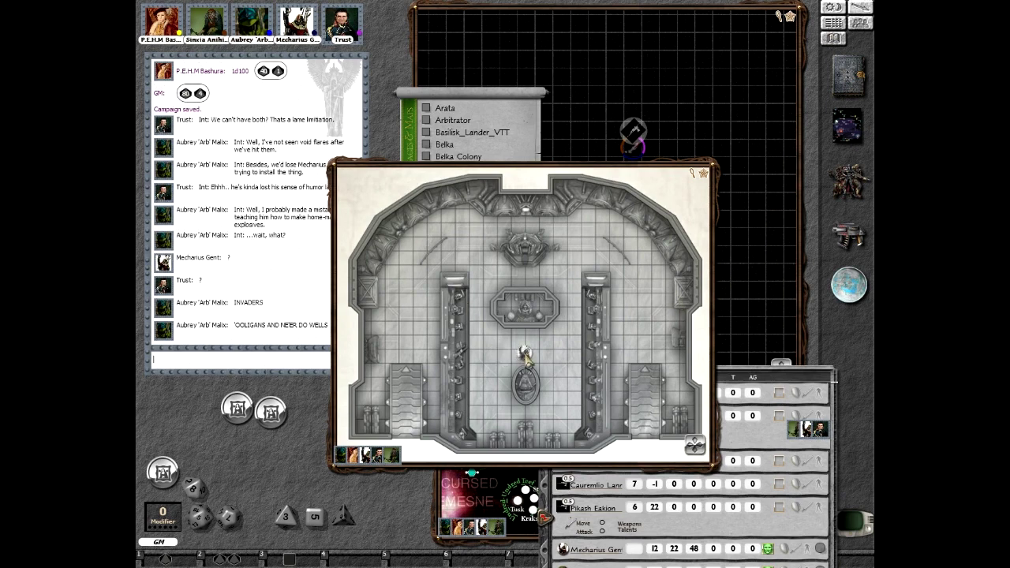
drag(342, 24, 524, 353)
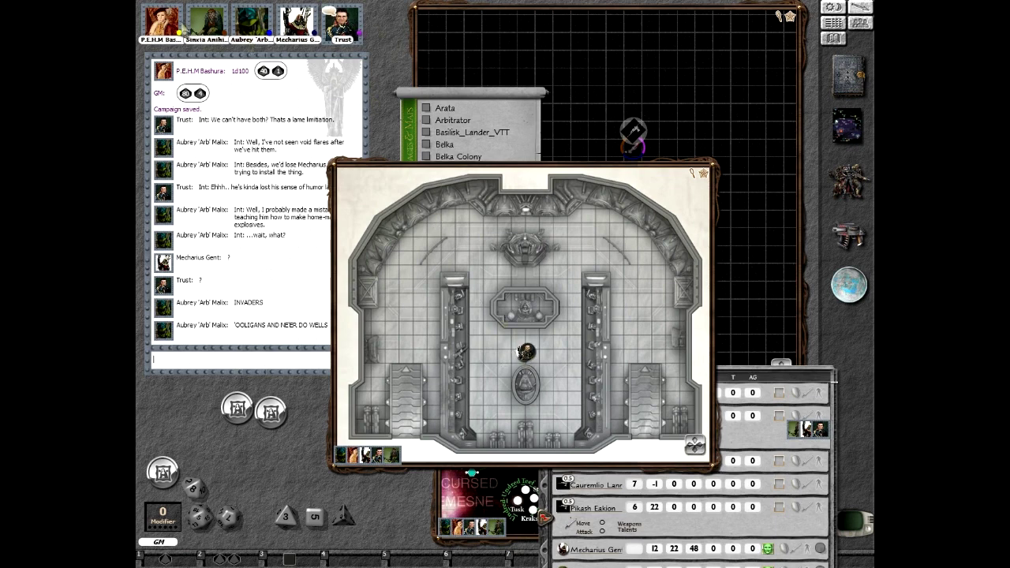
mouse_move(208, 24)
mouse_down()
mouse_move(500, 355)
mouse_move(553, 349)
mouse_up()
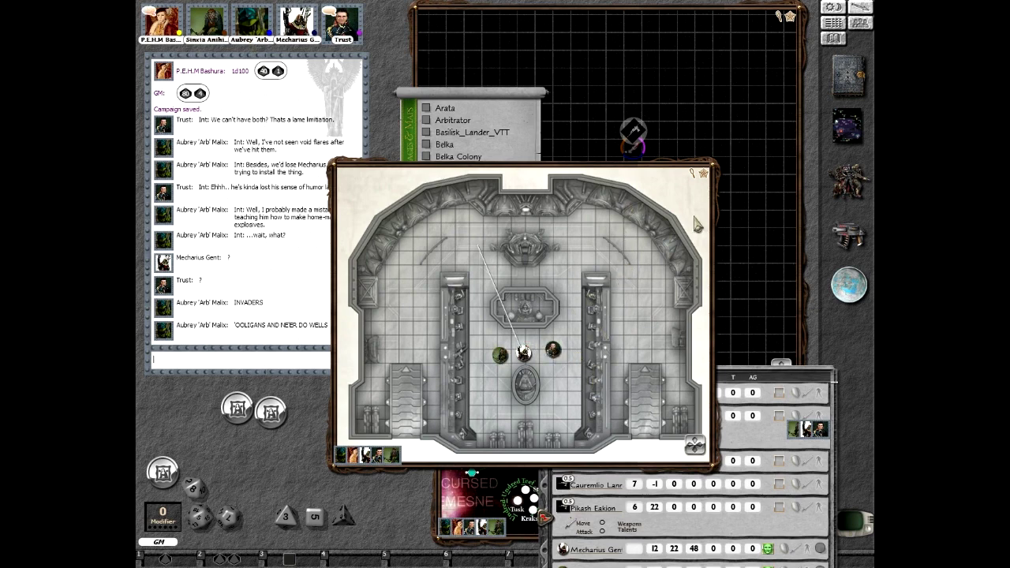
right_click(524, 352)
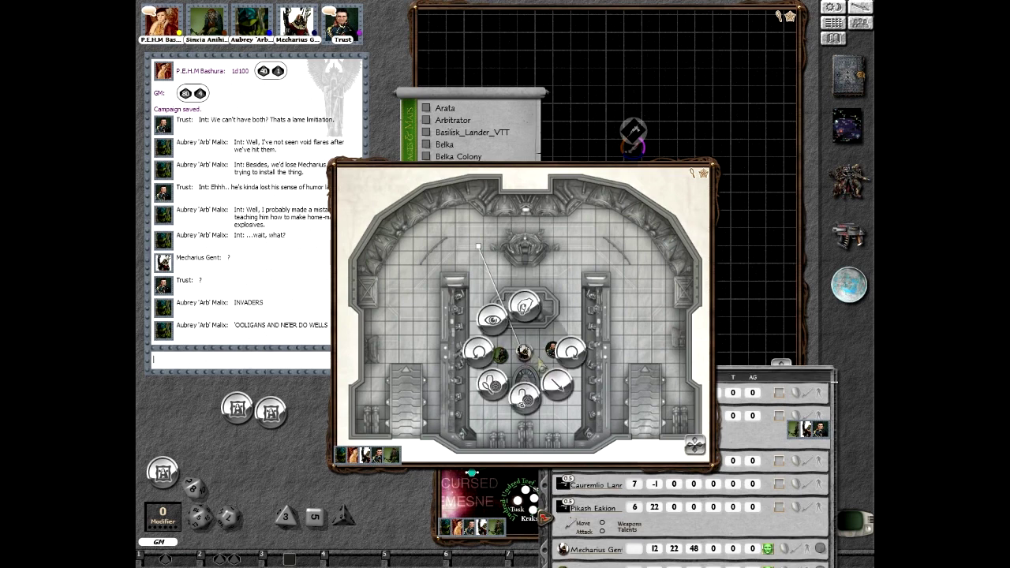
click(523, 352)
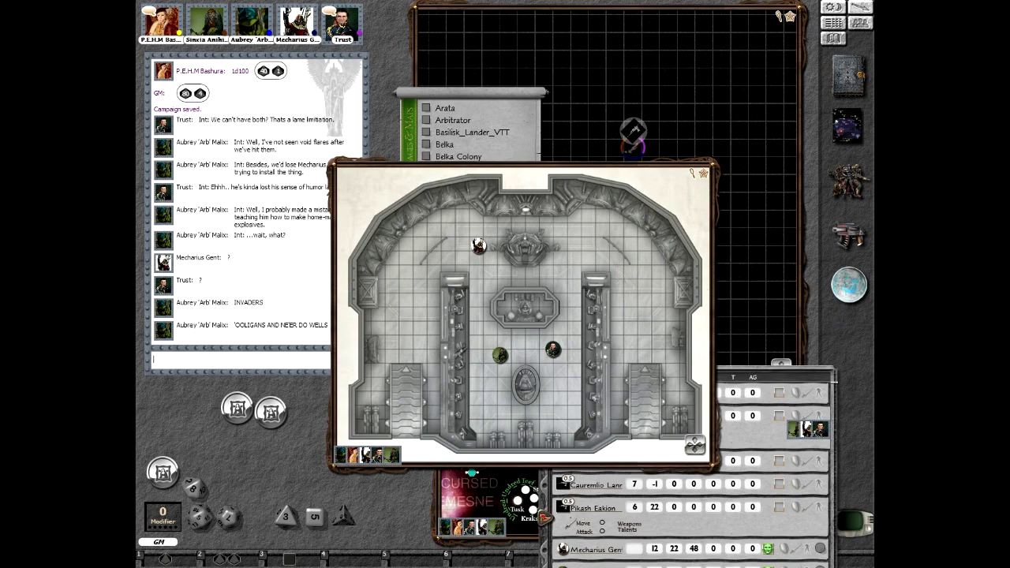
- Raise the combat tracker into full view and set Cole McGath's initiative to -1
click(734, 377)
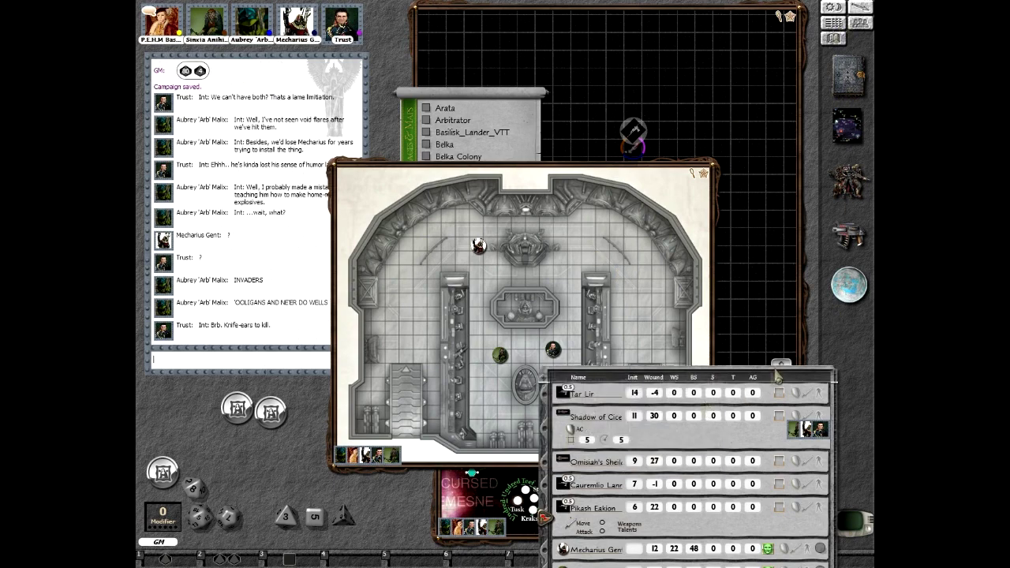
drag(779, 377, 754, 86)
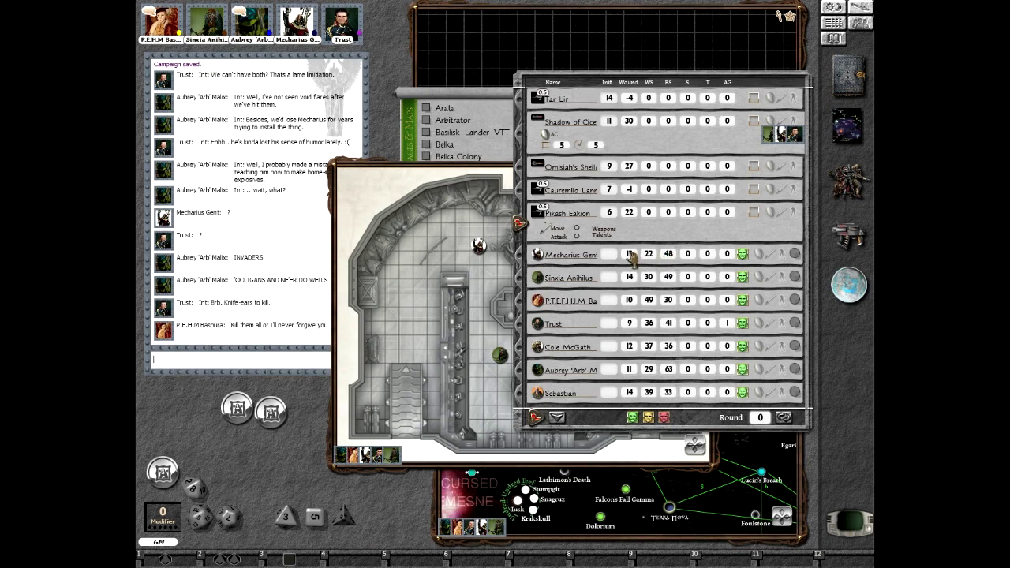
drag(600, 347, 596, 369)
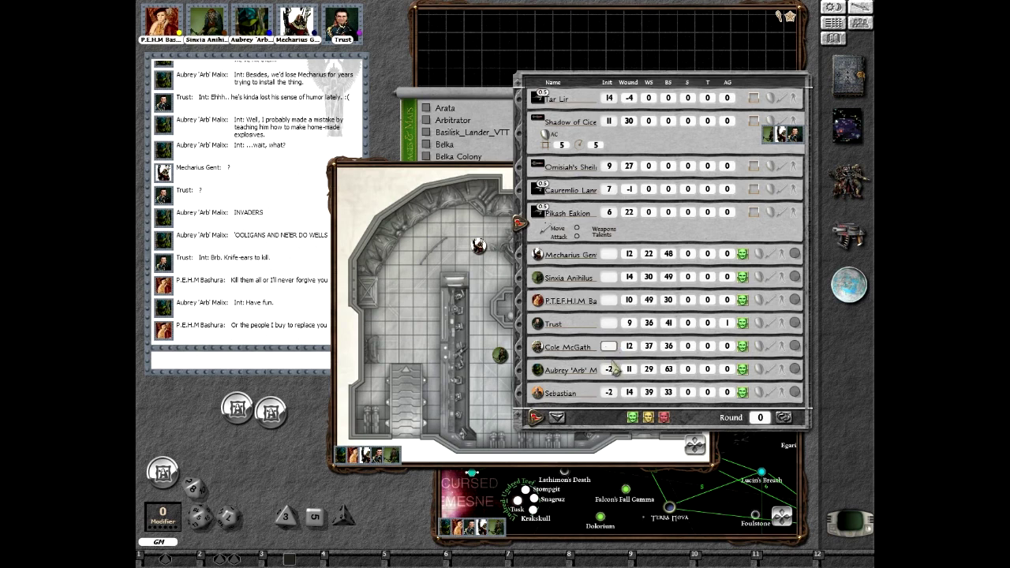
- Clear the initiatives of Cole McGath, Aubrey and Sebastian, and remove a stray blank tracker entry
middle_click(609, 347)
middle_click(610, 370)
middle_click(610, 392)
right_click(564, 403)
click(566, 438)
right_click(564, 398)
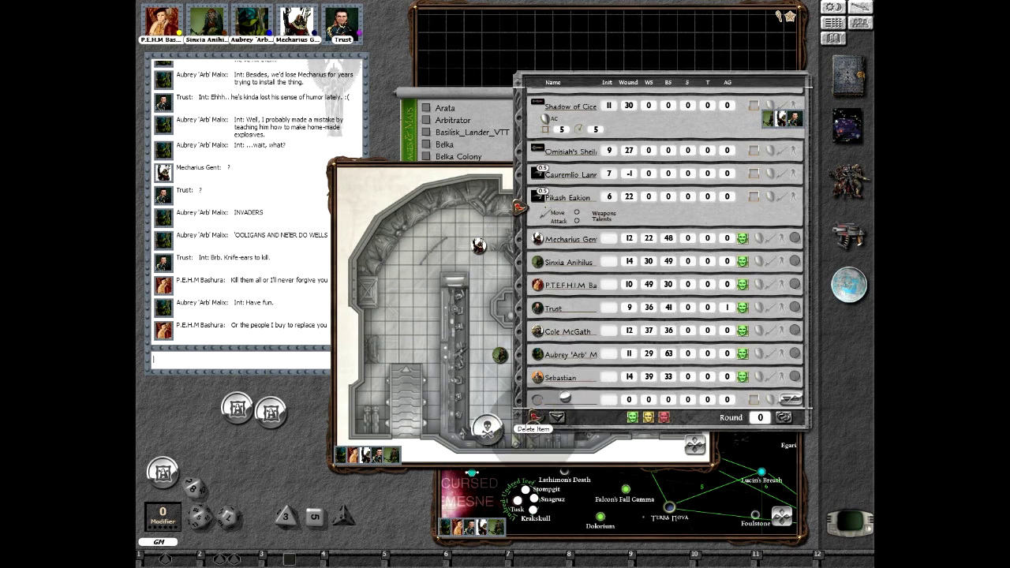
click(566, 397)
- Drag the Warp Spider from the Personalities list into the combat tracker twice, opening its sheet
click(844, 183)
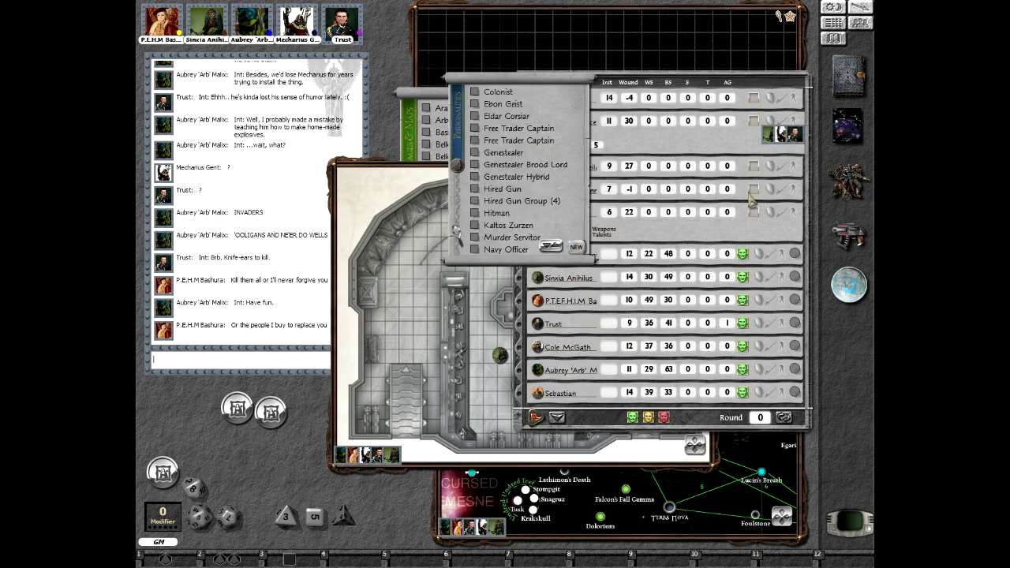
scroll(521, 181, down, 5)
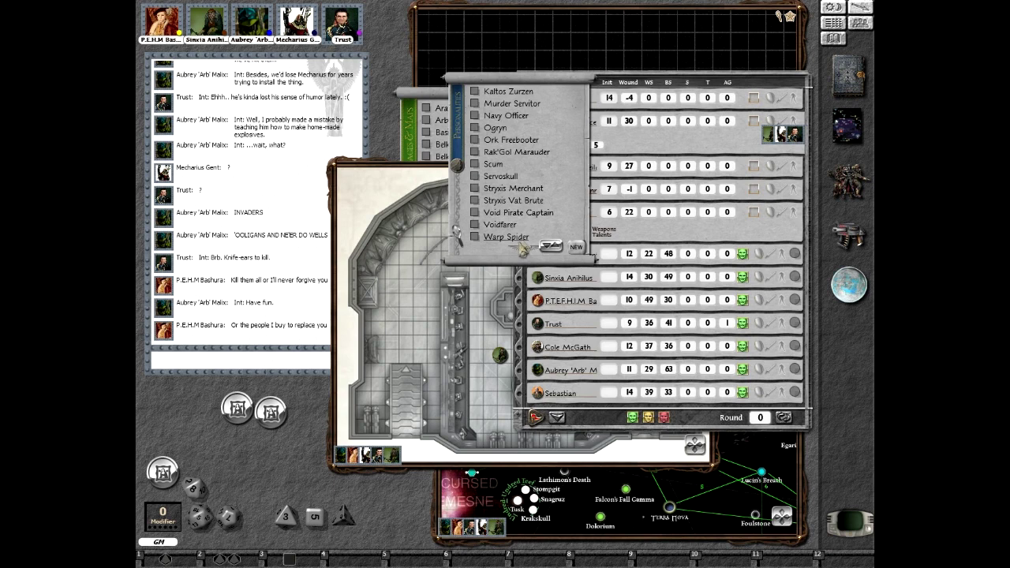
drag(480, 239, 565, 400)
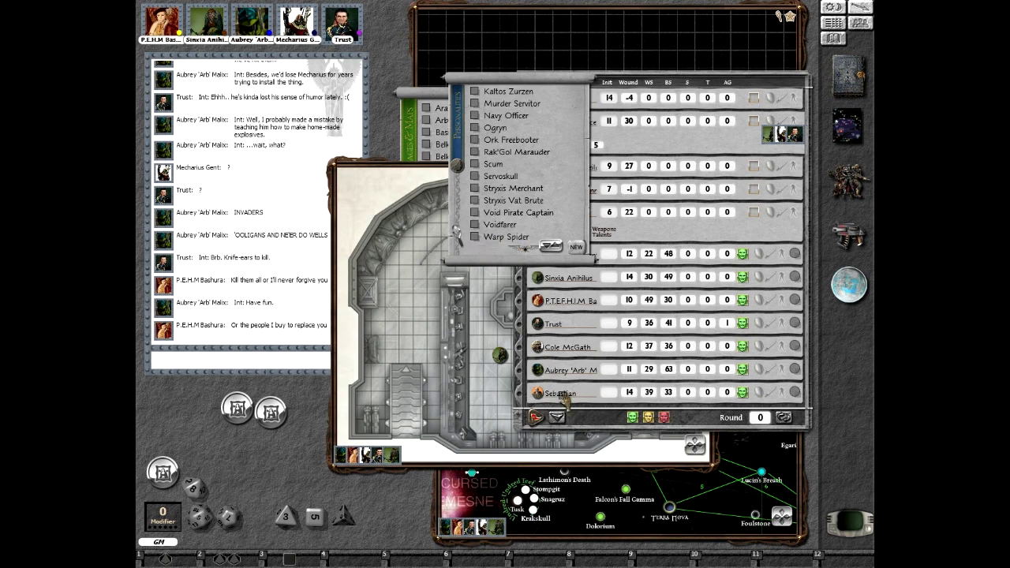
click(474, 239)
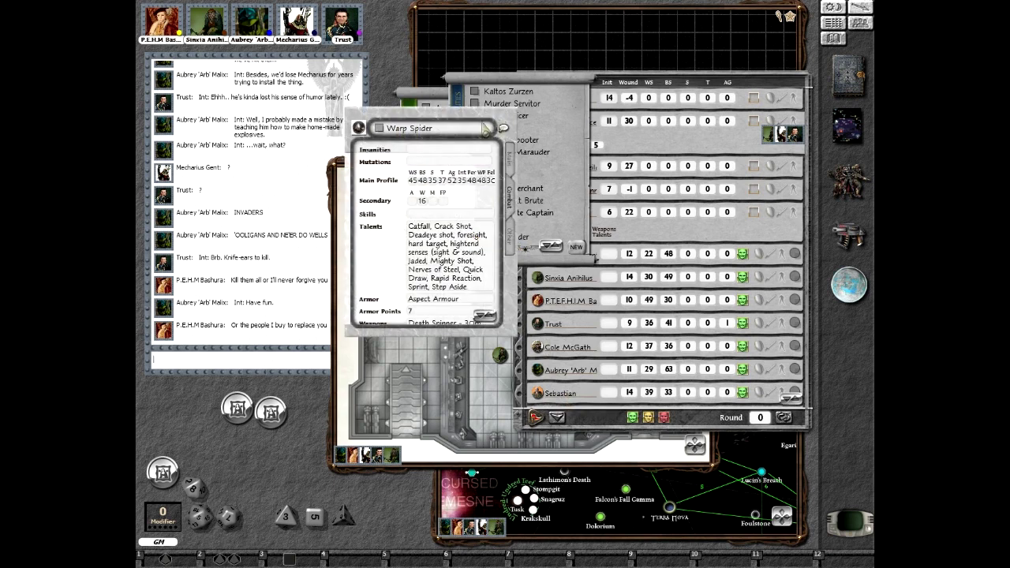
drag(500, 116, 371, 204)
drag(473, 239, 584, 406)
text(Warp Spider 1)
- Rename the two rows Warp Spider 1 and Warp Spider 2, and move the sheet lower-left
click(590, 372)
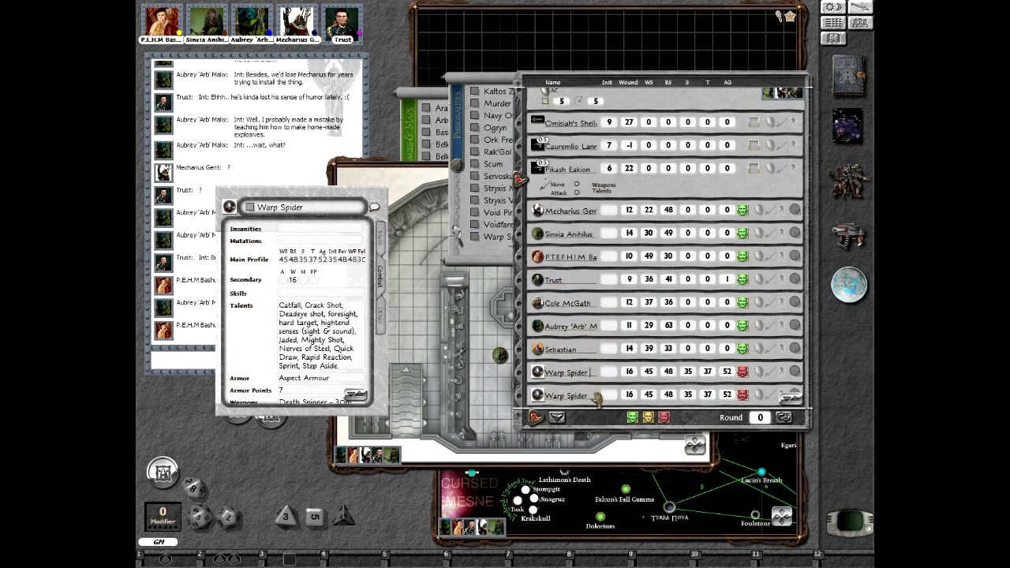
click(593, 397)
text(2)
drag(316, 207, 240, 464)
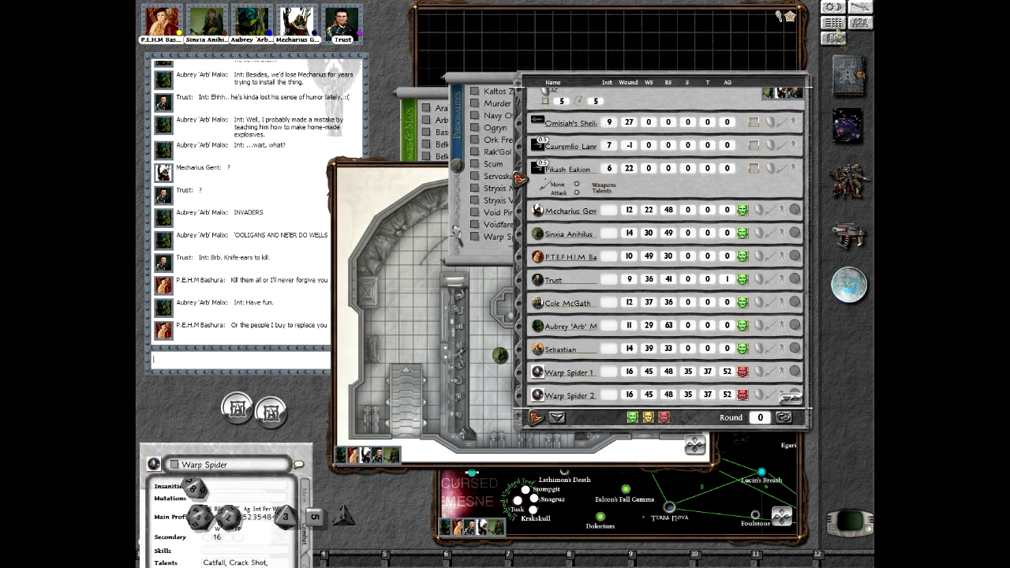
- Close the combat tracker and Personalities list, then move the Bridge deck map window up
click(834, 37)
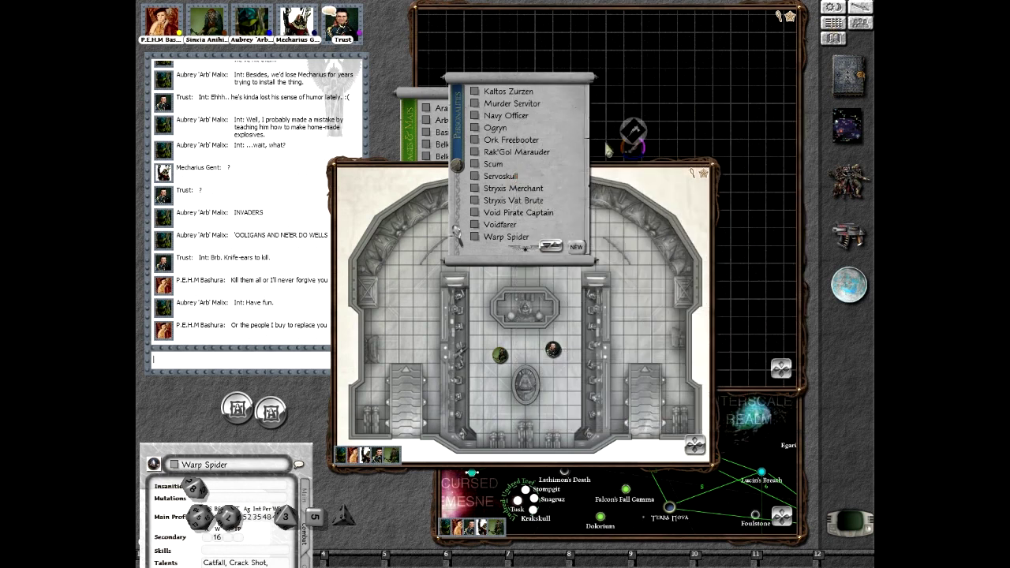
right_click(566, 106)
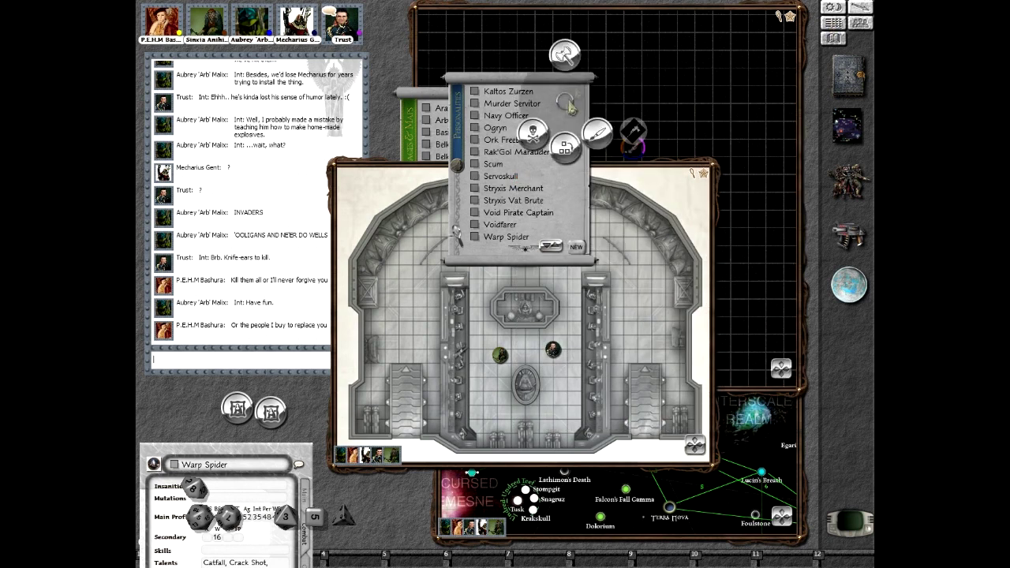
click(565, 53)
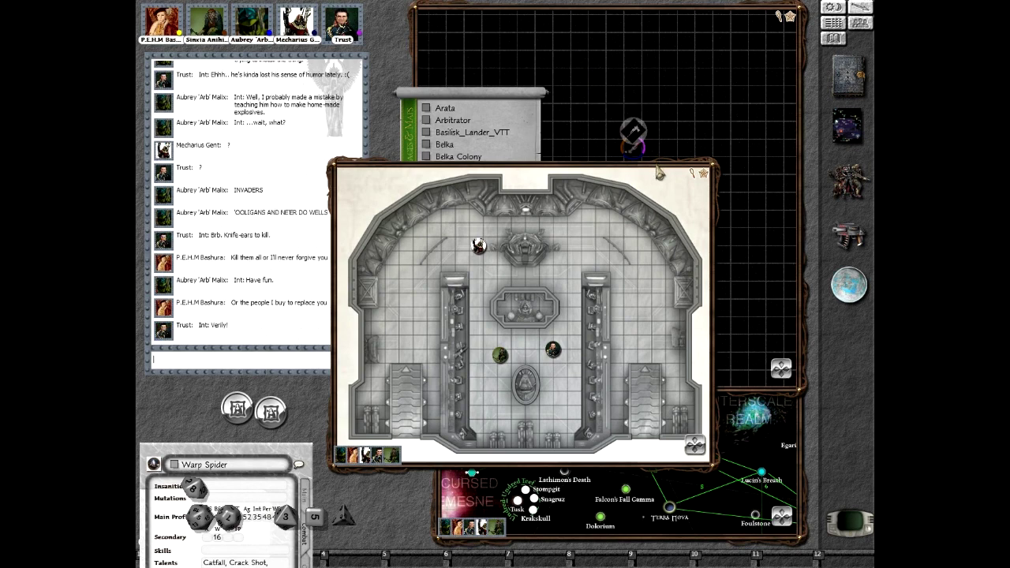
mouse_move(660, 175)
mouse_down()
mouse_move(681, 184)
mouse_move(651, 100)
mouse_up()
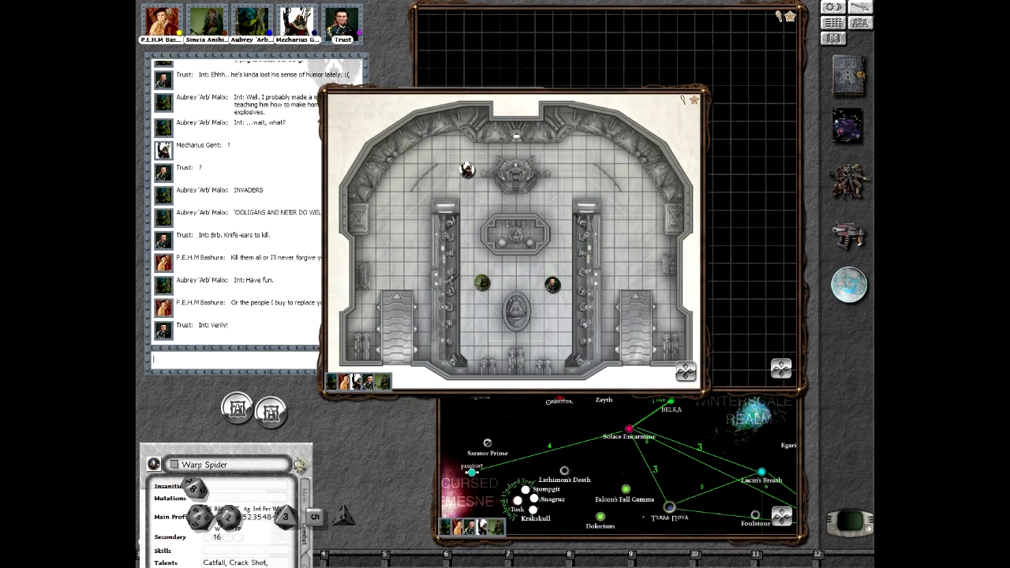
- Open the combat tracker over the chat and place Warp Spider 2's token on the map
drag(299, 460, 322, 329)
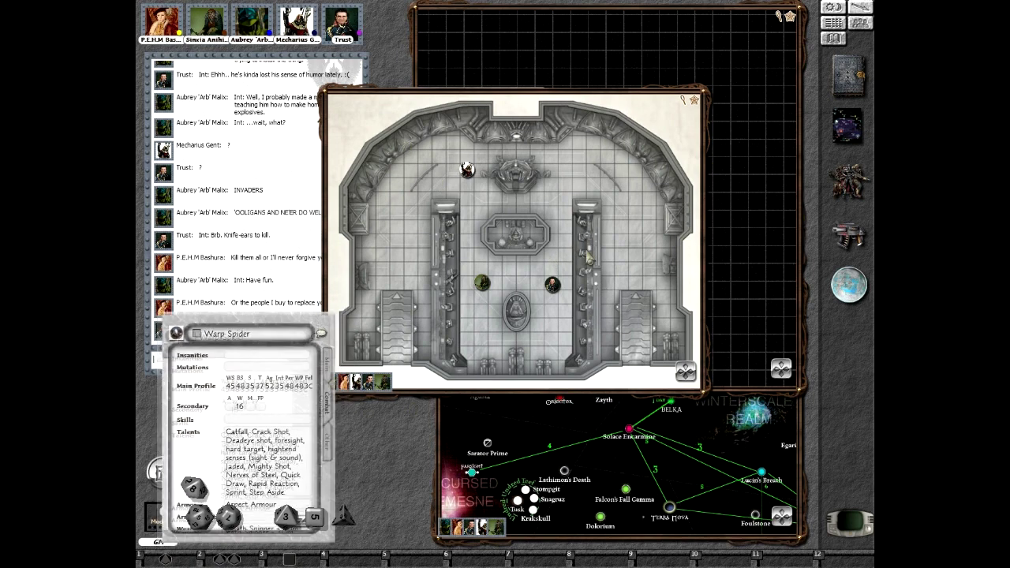
click(834, 24)
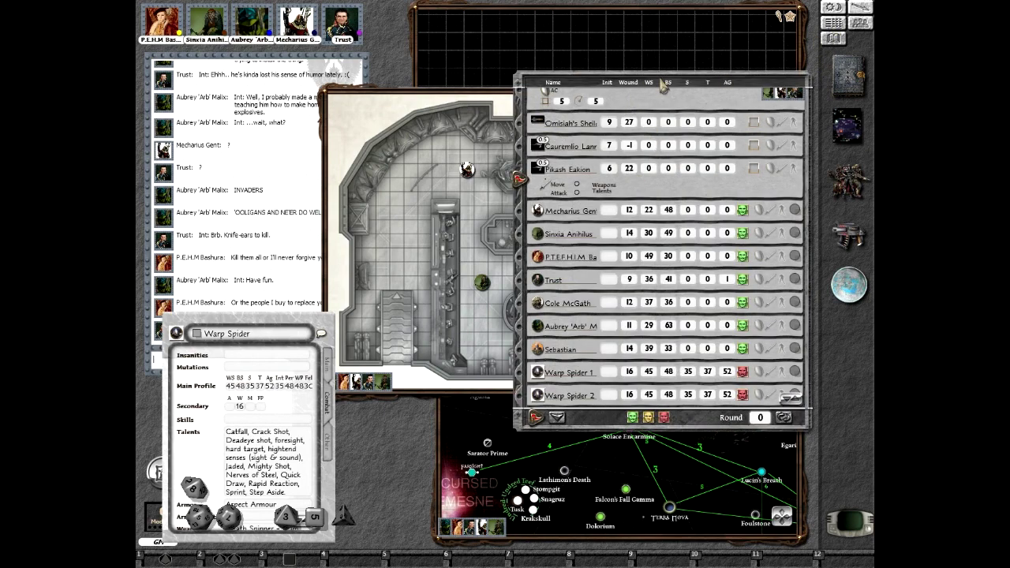
mouse_move(655, 79)
mouse_down()
mouse_move(389, 17)
mouse_move(273, 8)
mouse_up()
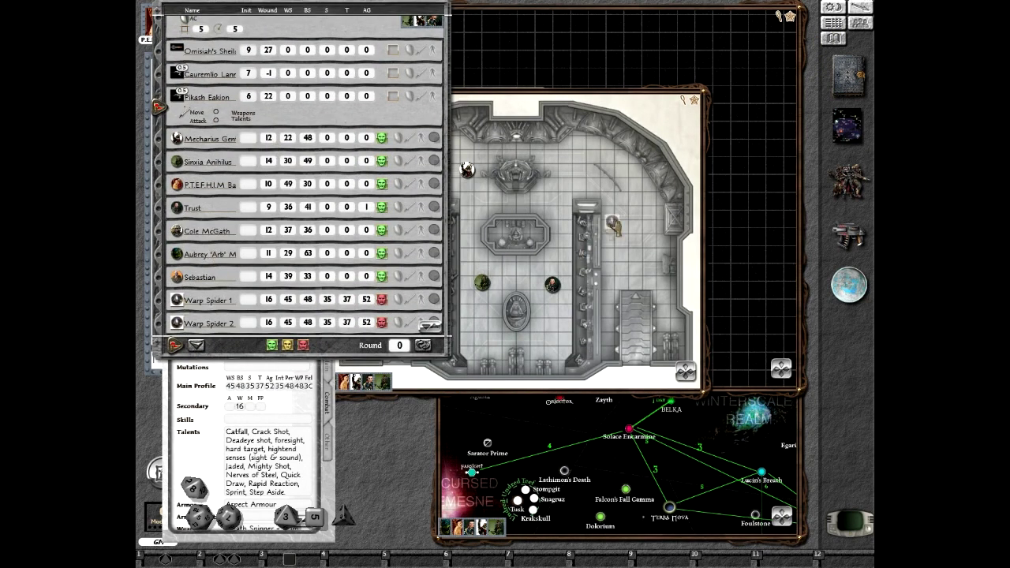
mouse_move(177, 323)
mouse_down()
mouse_move(526, 207)
mouse_move(410, 203)
mouse_move(411, 254)
mouse_up()
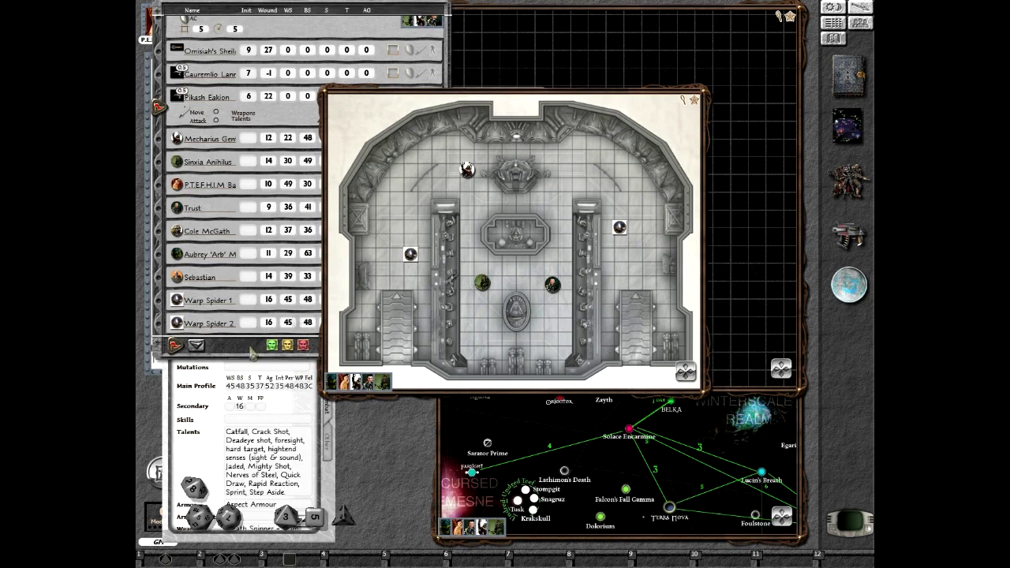
- Move the Warp Spider sheet to lower centre and the combat tracker right, uncovering chat
drag(195, 454, 195, 430)
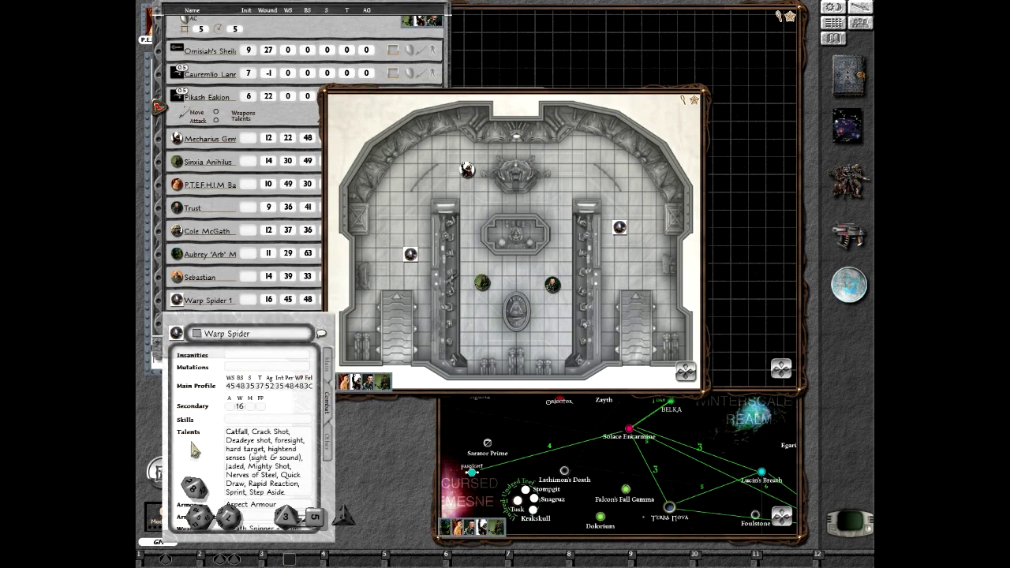
drag(303, 323, 594, 416)
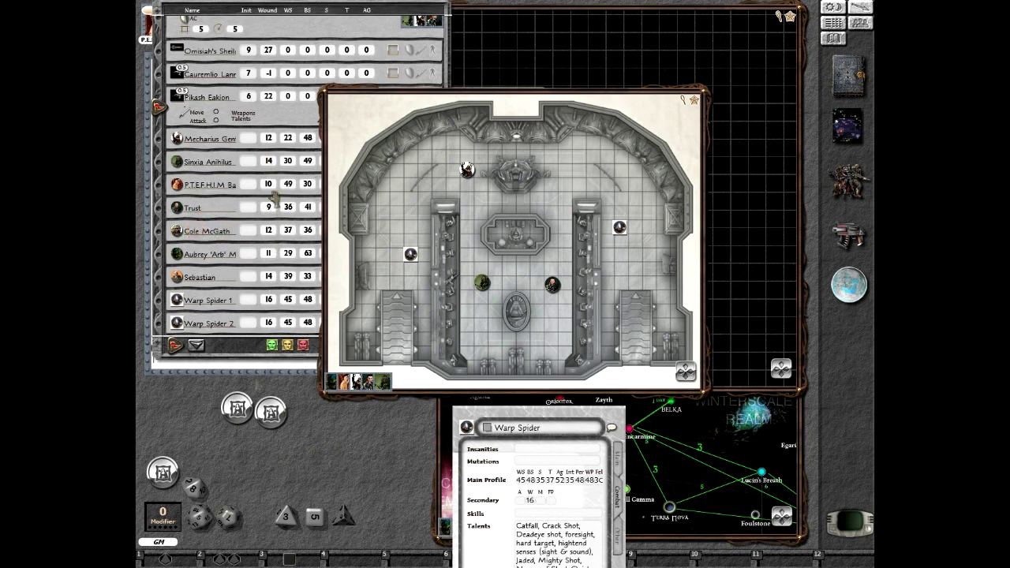
drag(356, 11, 650, 20)
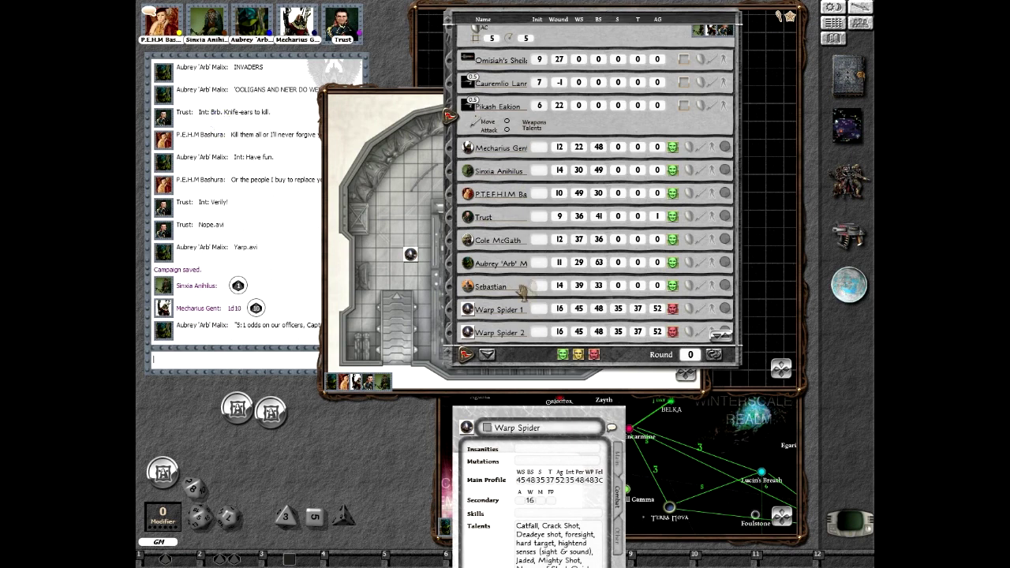
- Delete Mecharius Gent, set Trust 9 and Sinxia 4, roll a die, and give both Warp Spiders 12
click(541, 148)
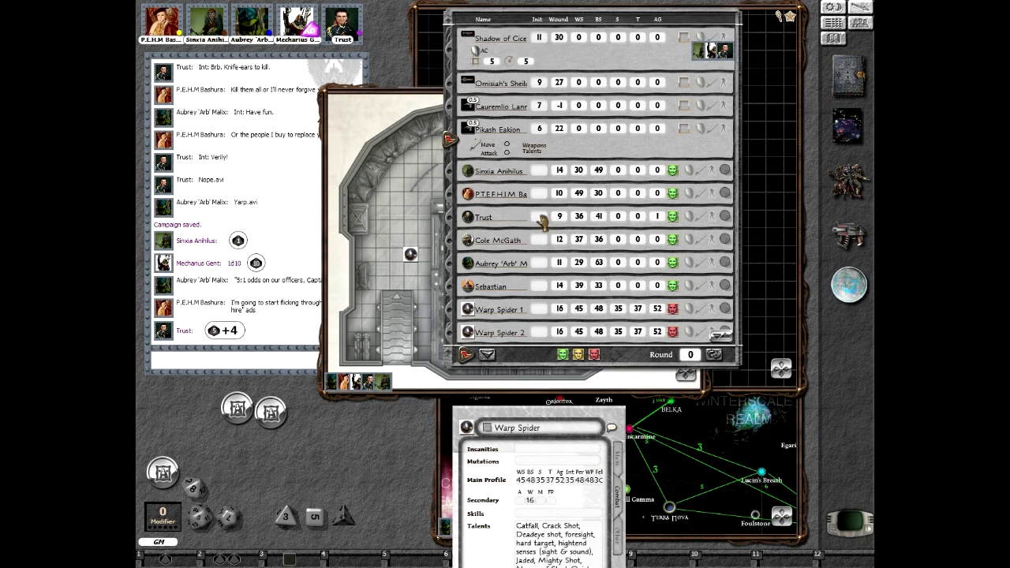
text(9)
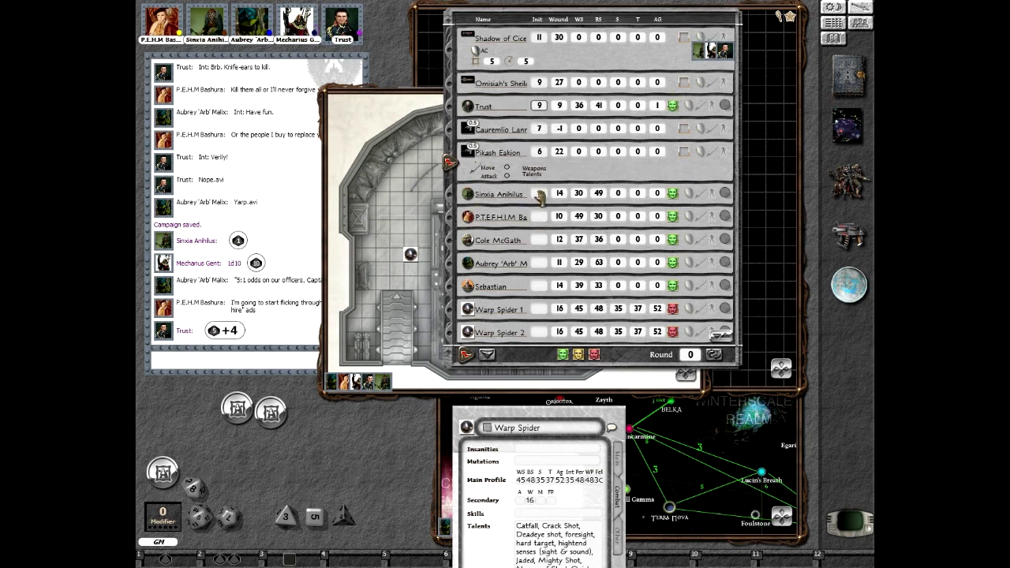
click(540, 194)
text(4)
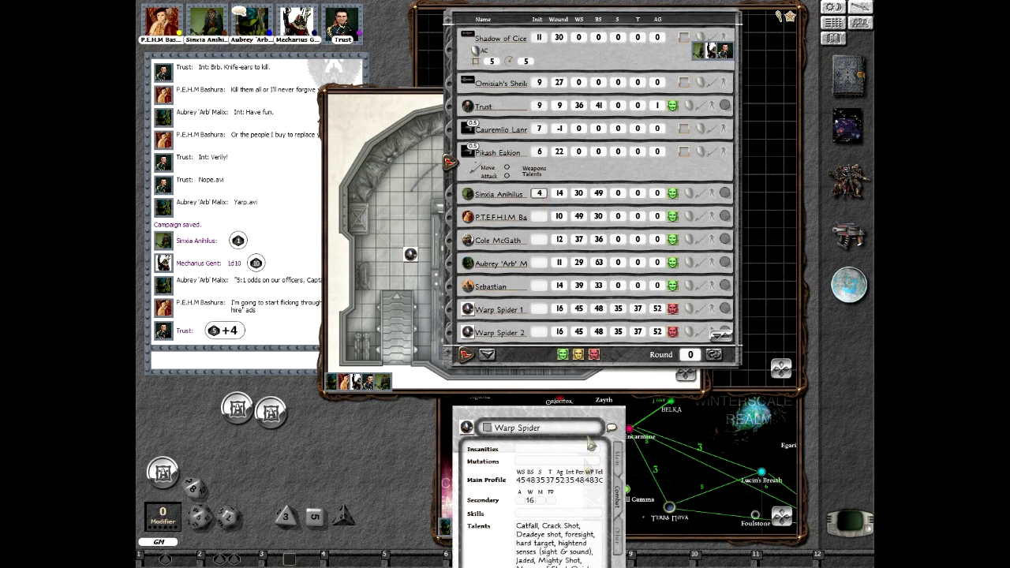
key(Return)
double_click(165, 558)
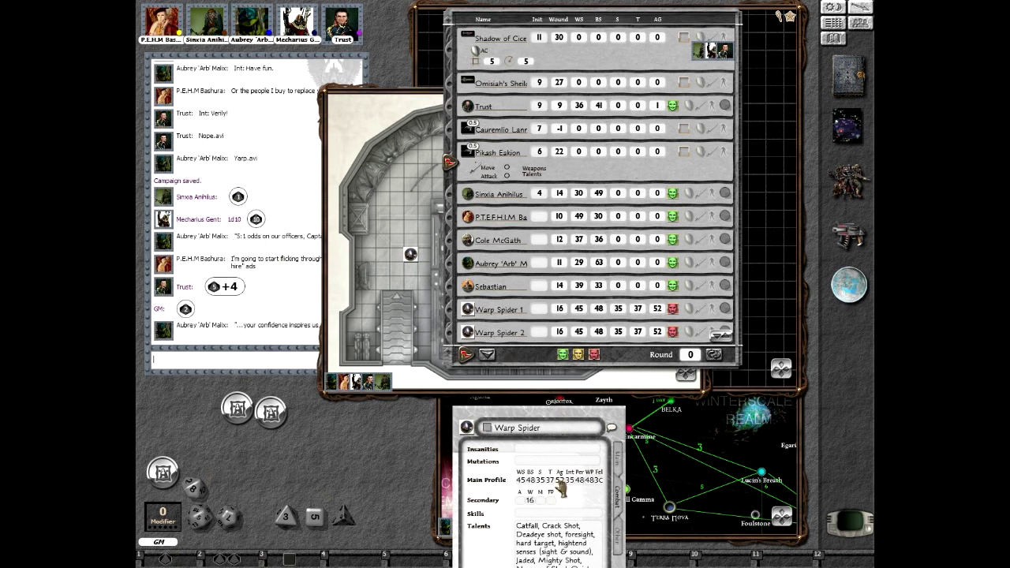
click(539, 309)
click(539, 331)
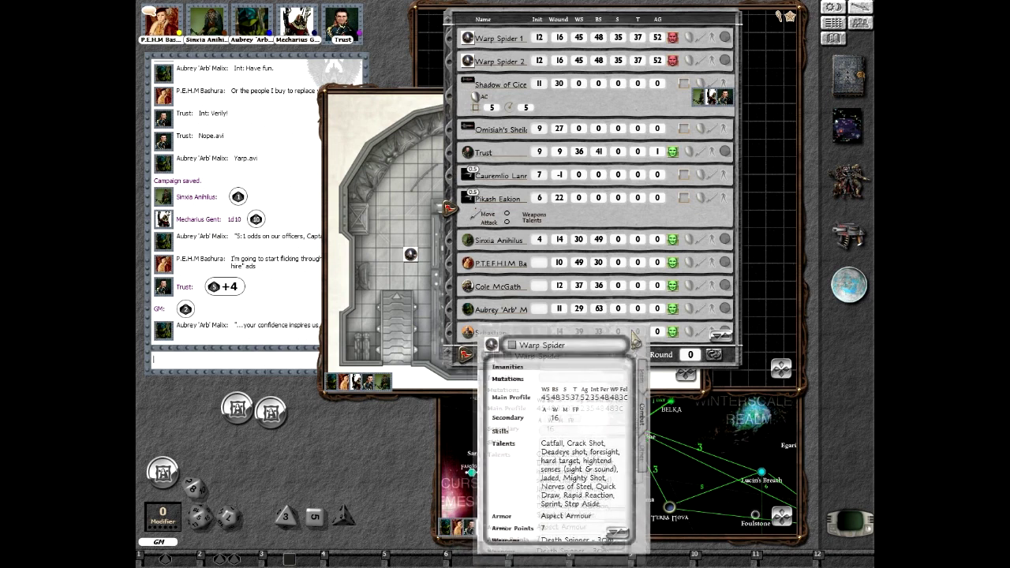
- Expand Warp Spider 1's weapons and talents; put the bridge map lower-right and the sheet beside chat
drag(636, 341, 404, 454)
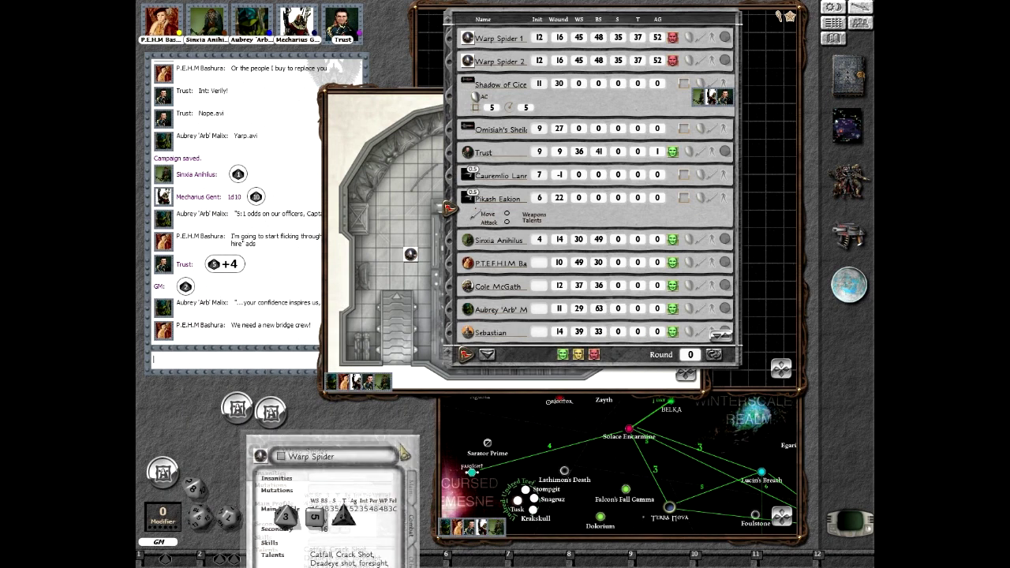
click(469, 38)
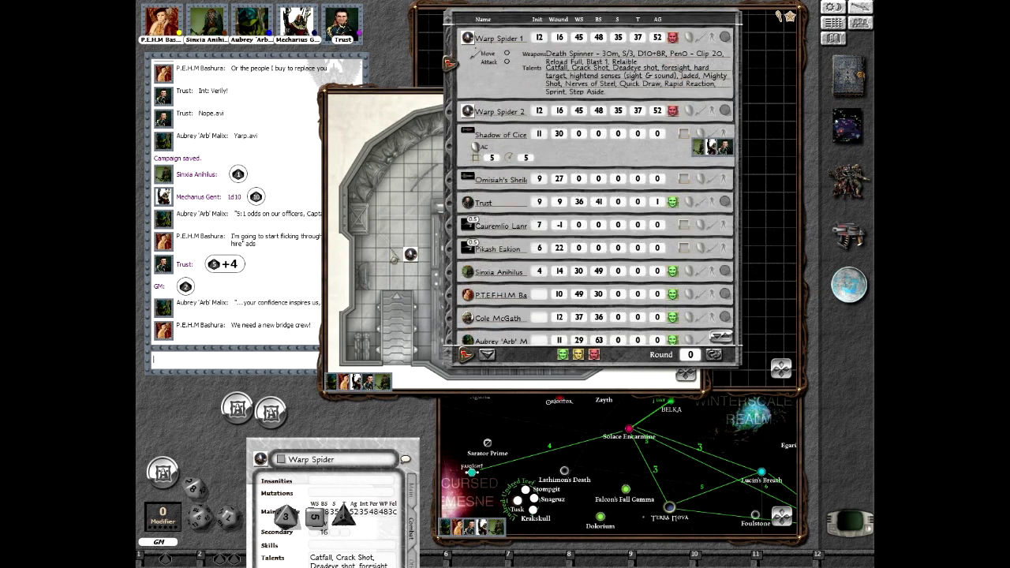
click(386, 220)
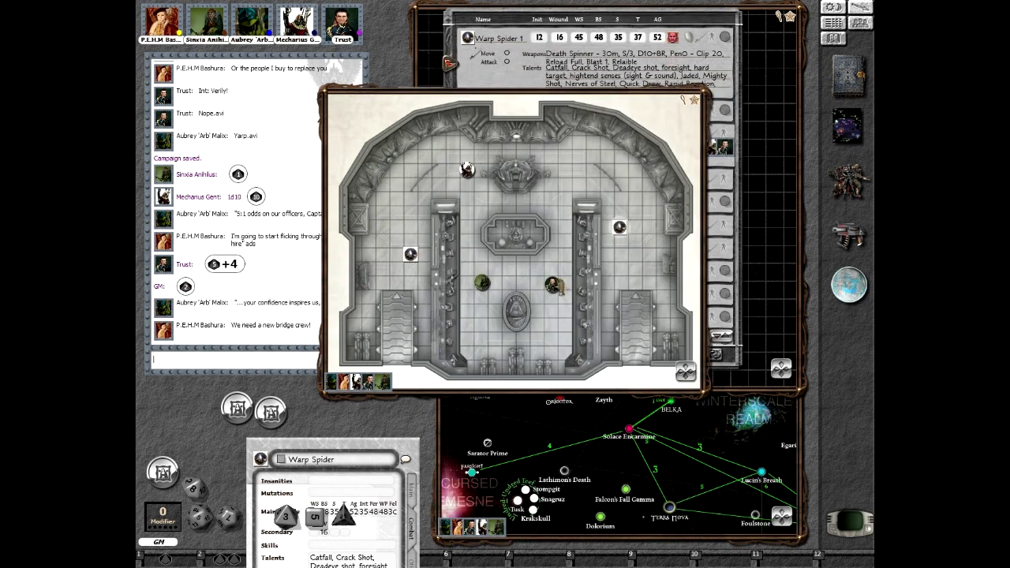
mouse_move(669, 101)
mouse_down()
mouse_move(749, 229)
mouse_move(734, 243)
mouse_up()
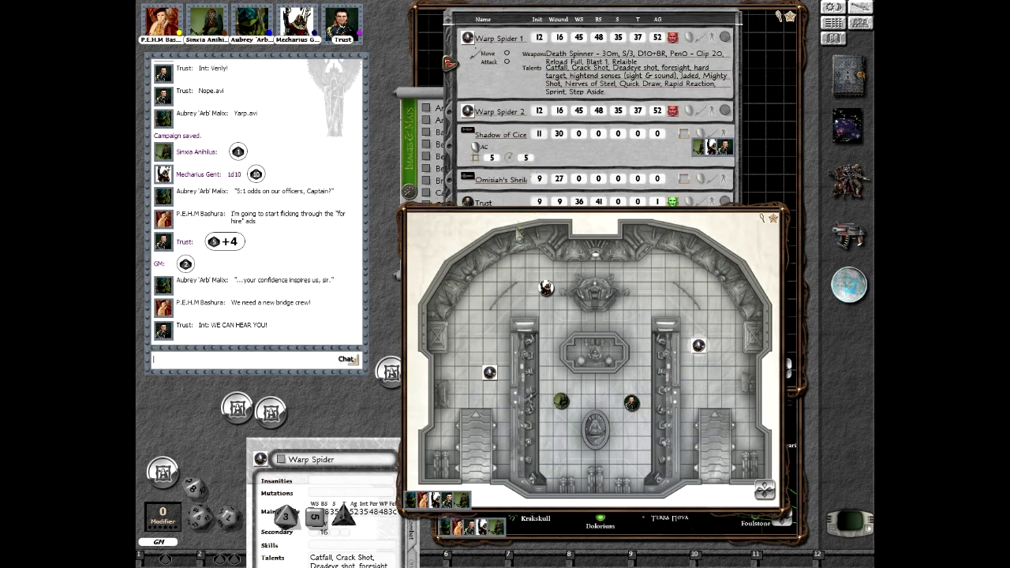
mouse_move(369, 454)
mouse_down()
mouse_move(357, 43)
mouse_move(349, 61)
mouse_up()
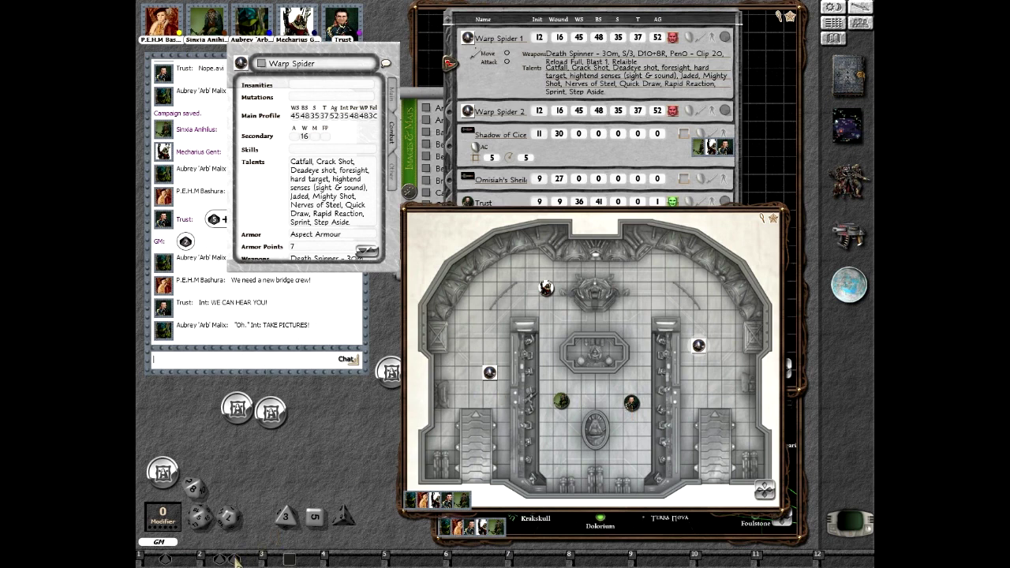
- Make a two-dice GM roll and draw a square framing the right pillar top
double_click(235, 559)
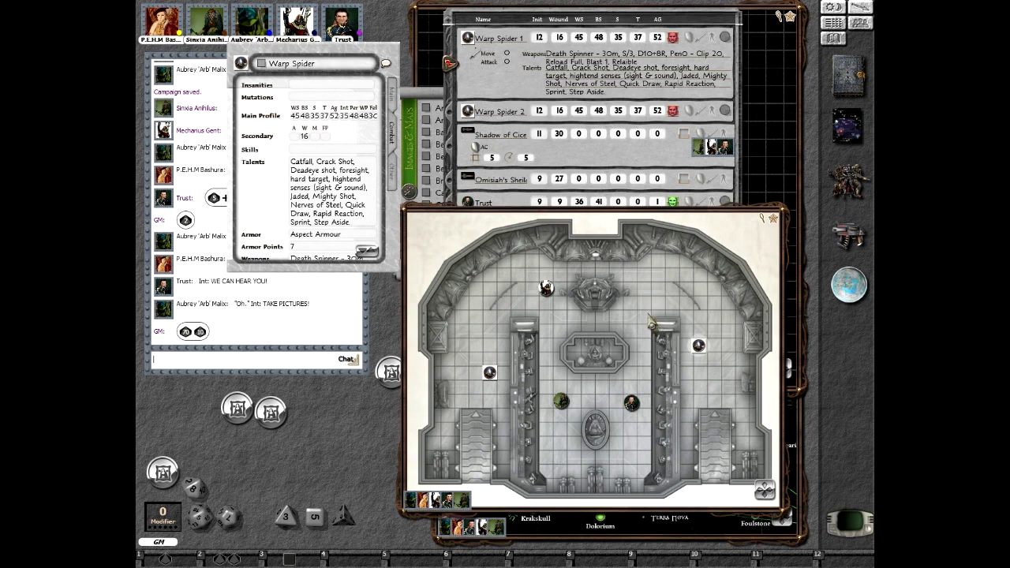
right_click(651, 316)
click(615, 280)
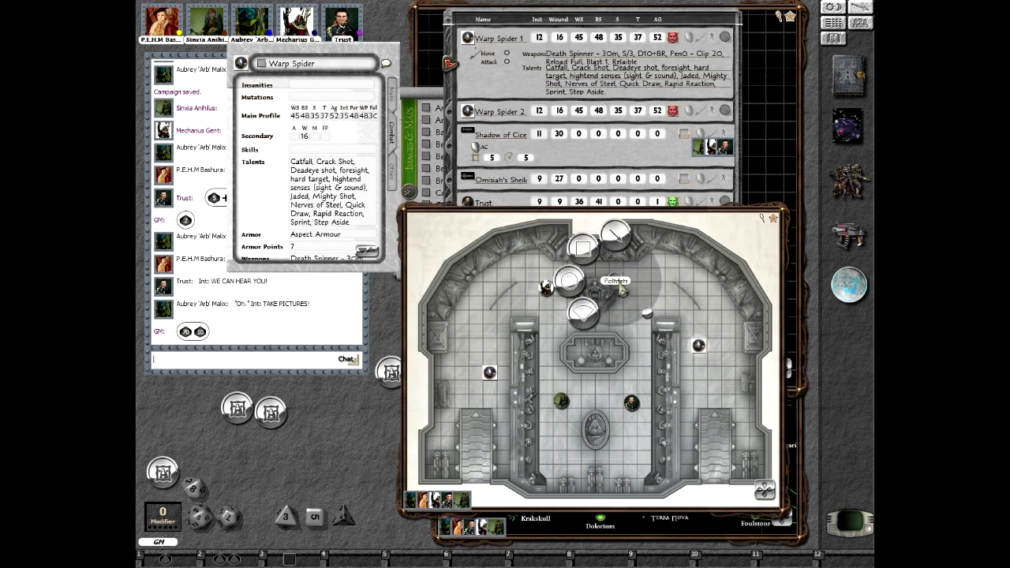
click(583, 248)
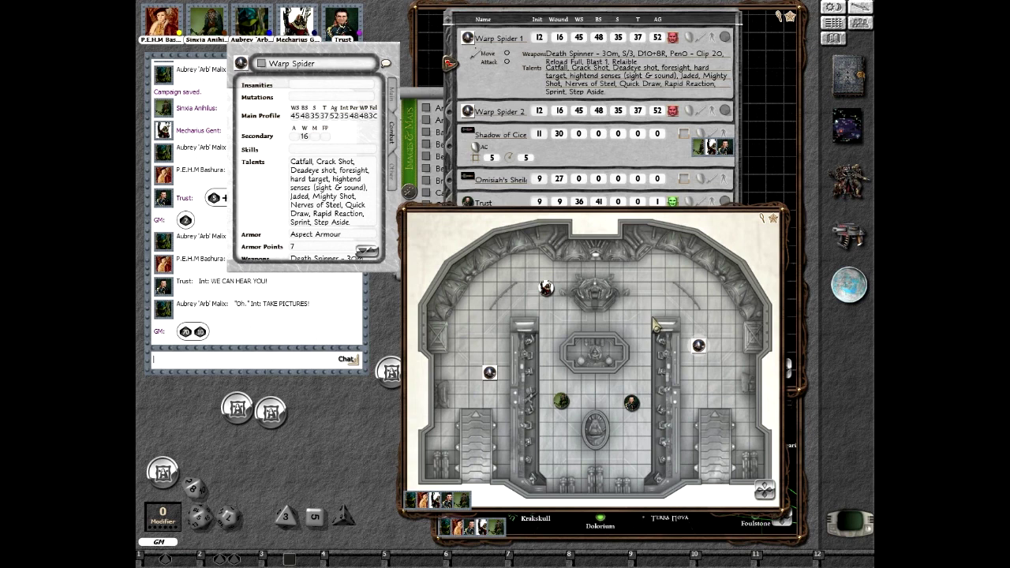
mouse_move(616, 281)
mouse_down()
mouse_move(690, 355)
mouse_move(656, 344)
mouse_up()
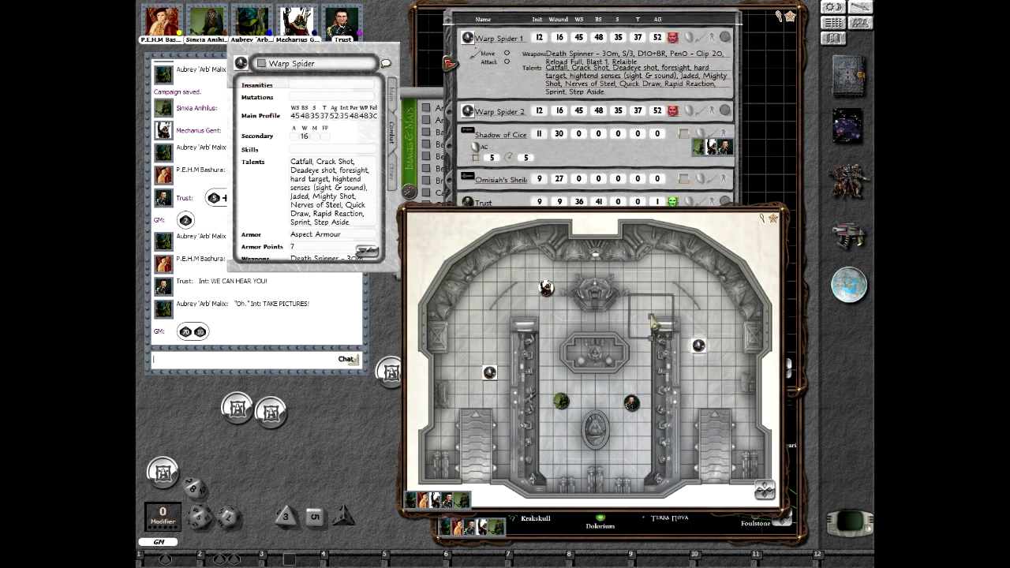
mouse_move(655, 344)
mouse_down()
mouse_move(667, 347)
mouse_move(665, 469)
mouse_up()
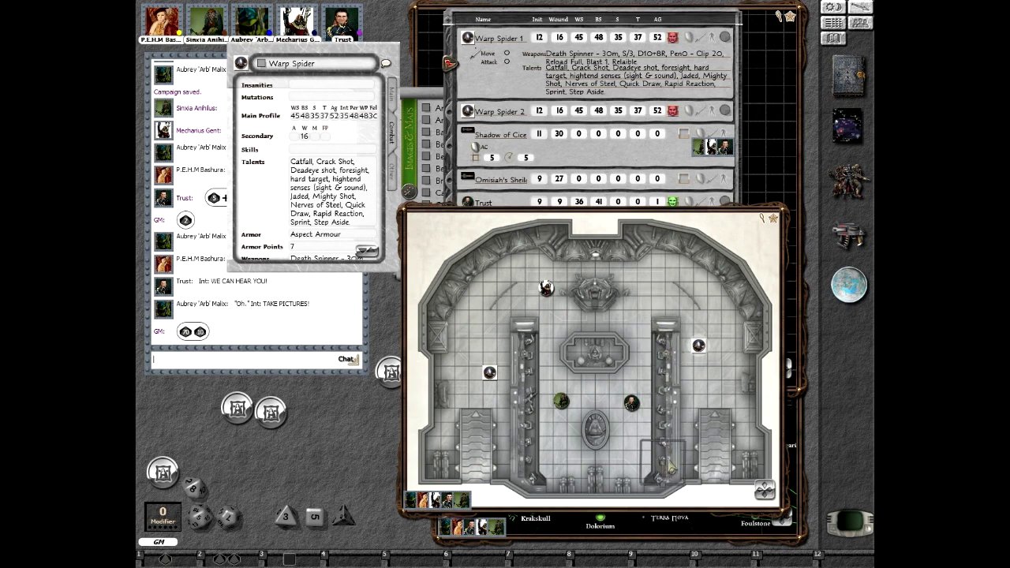
- Remove the drawn square from the map
right_click(671, 462)
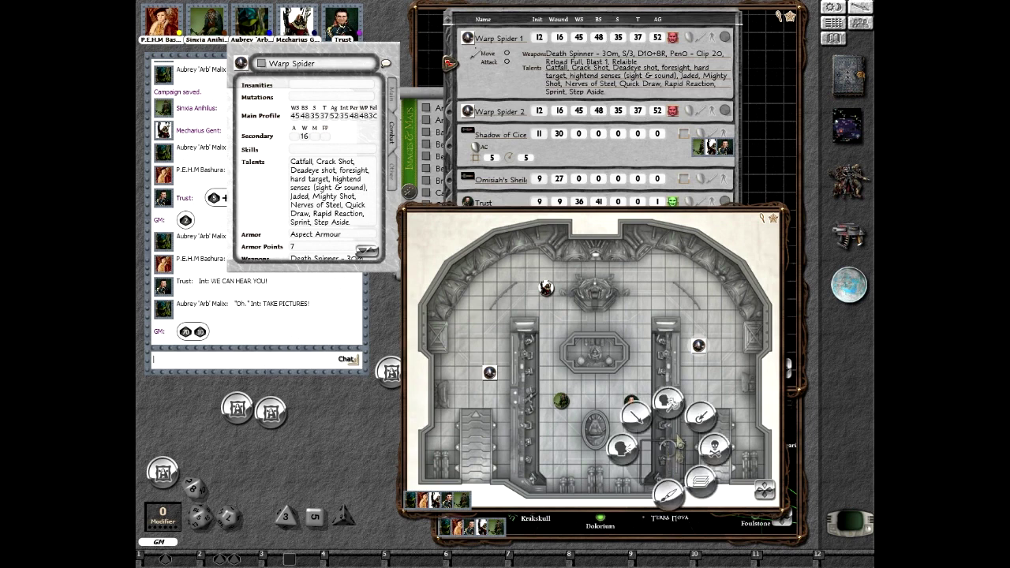
click(646, 428)
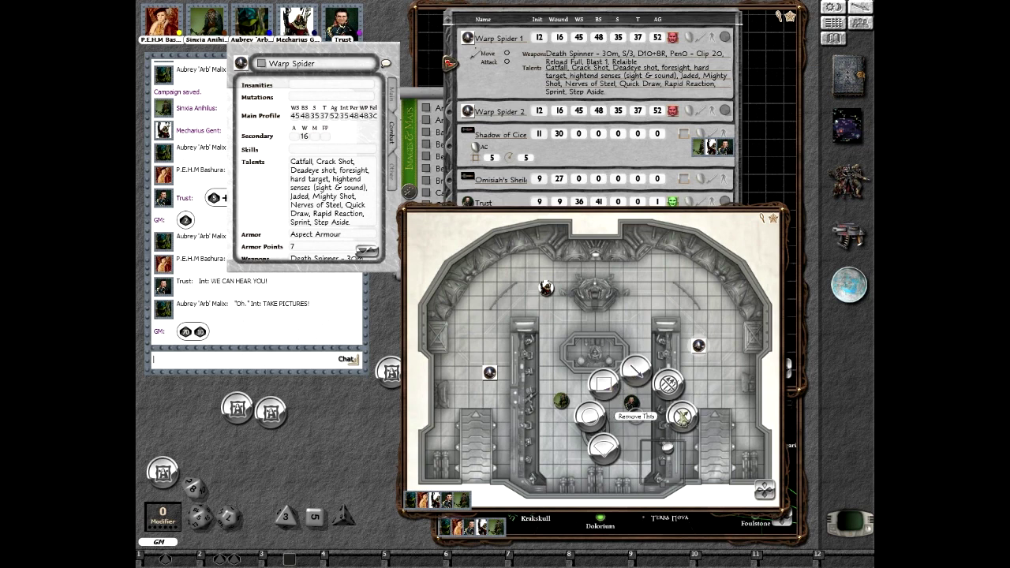
click(680, 414)
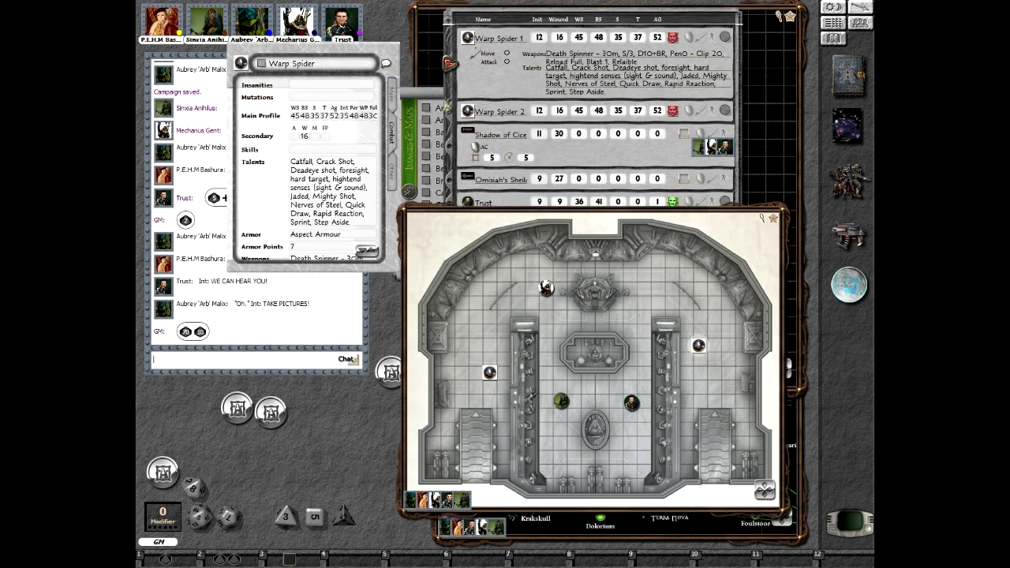
- Advance the turn to Warp Spider 2, post a GM roll, and collapse Warp Spider 1's details
key(alt+Return)
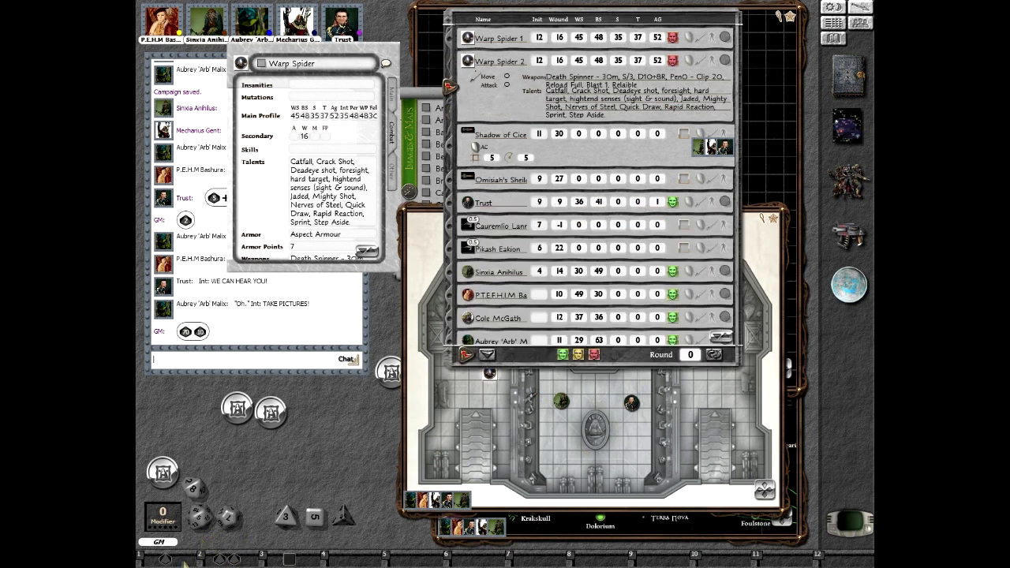
click(223, 559)
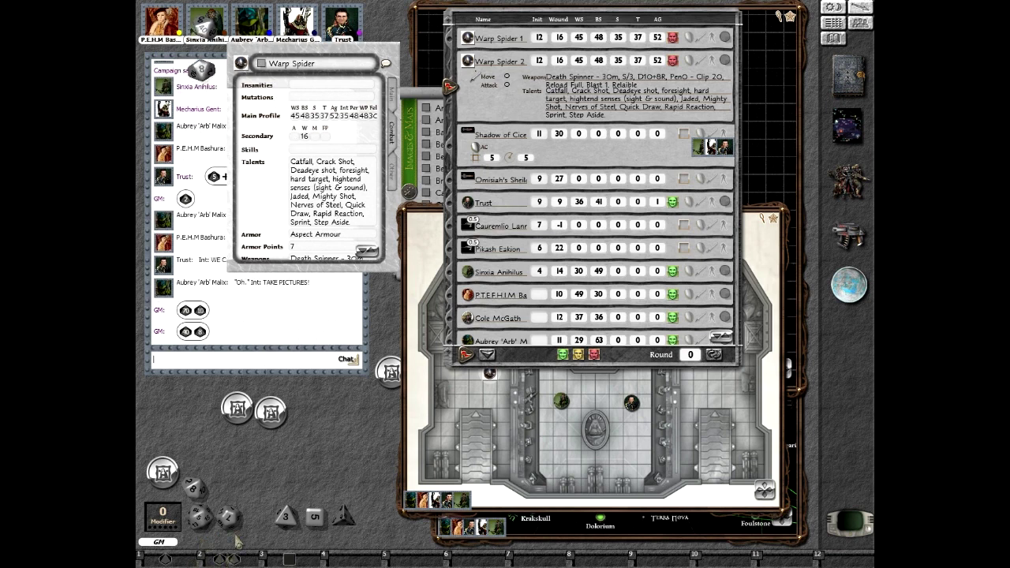
drag(673, 17, 687, 85)
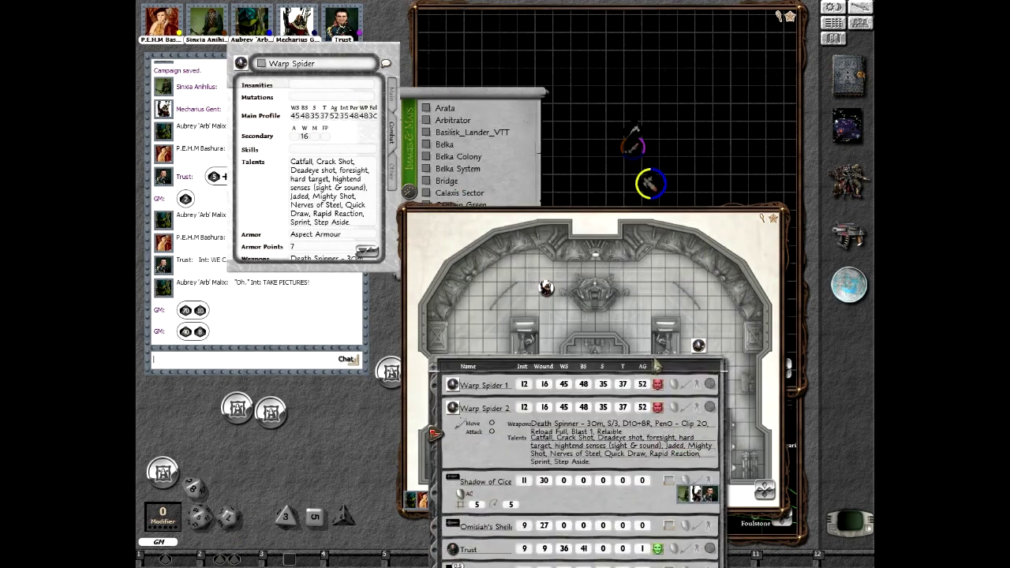
click(716, 98)
drag(608, 85, 642, 46)
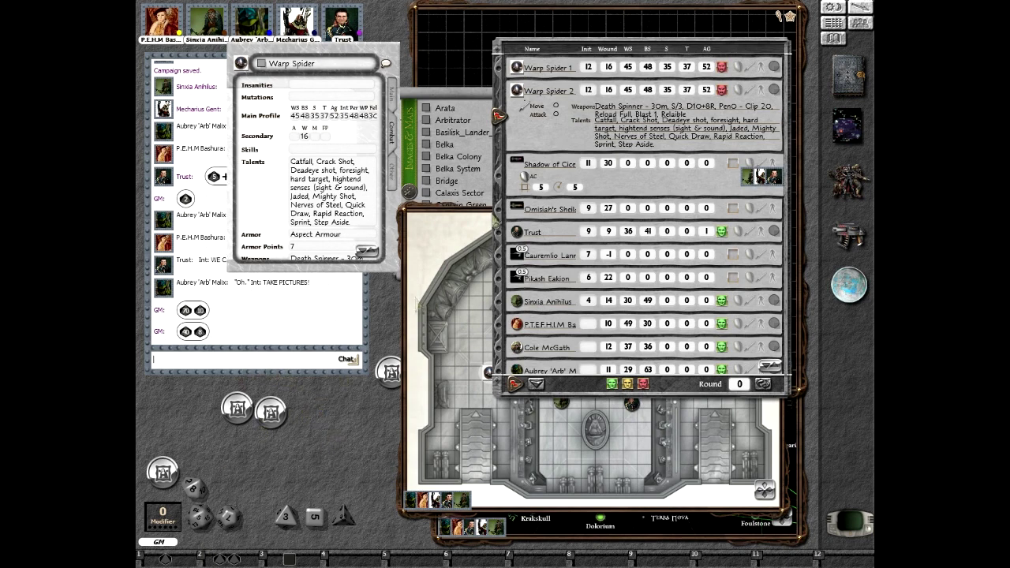
- Pass the turn to Trust and then to Mecharius Gent in the combat tracker
click(457, 238)
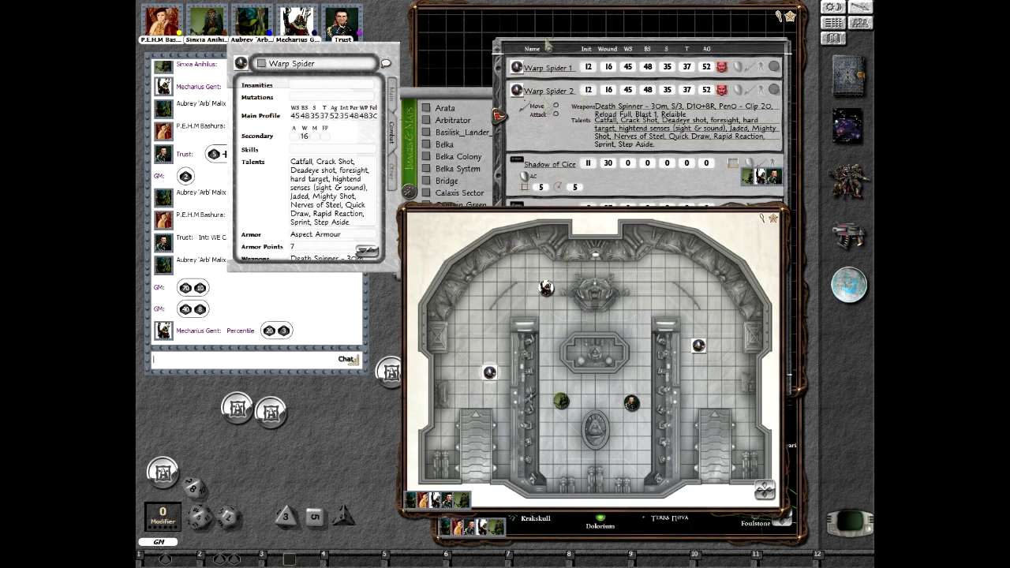
click(548, 48)
click(505, 235)
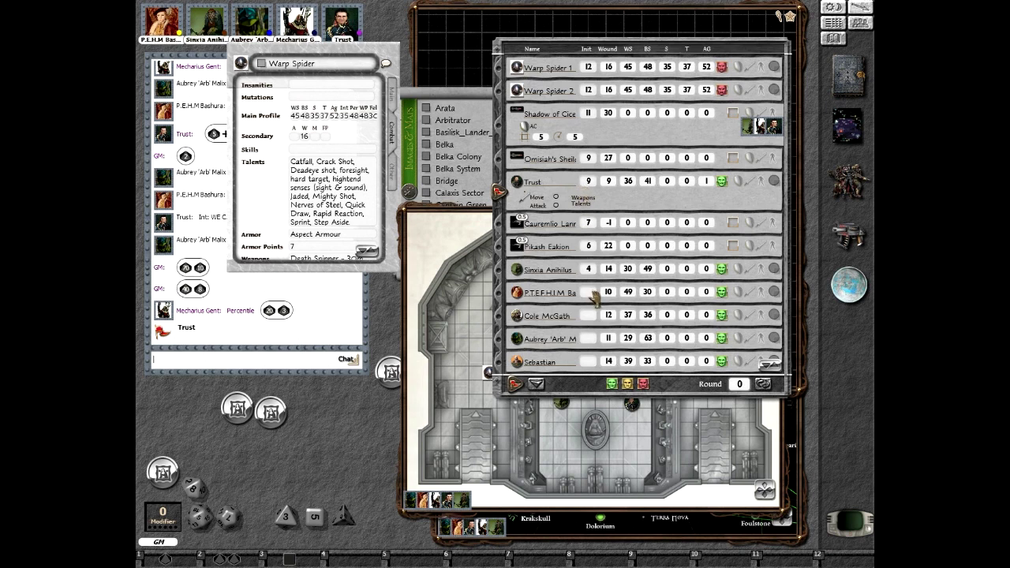
scroll(549, 128, up, 2)
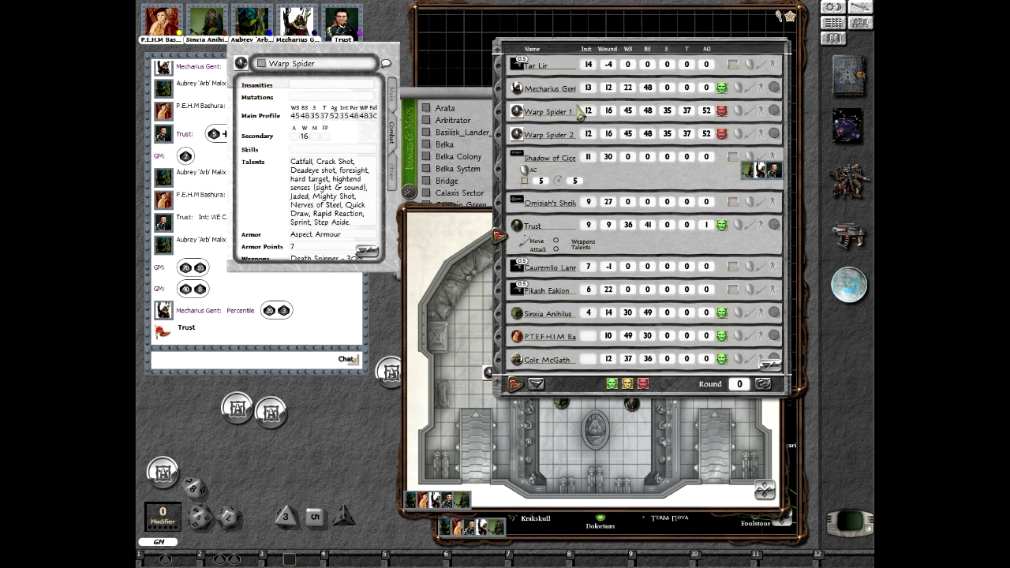
click(513, 93)
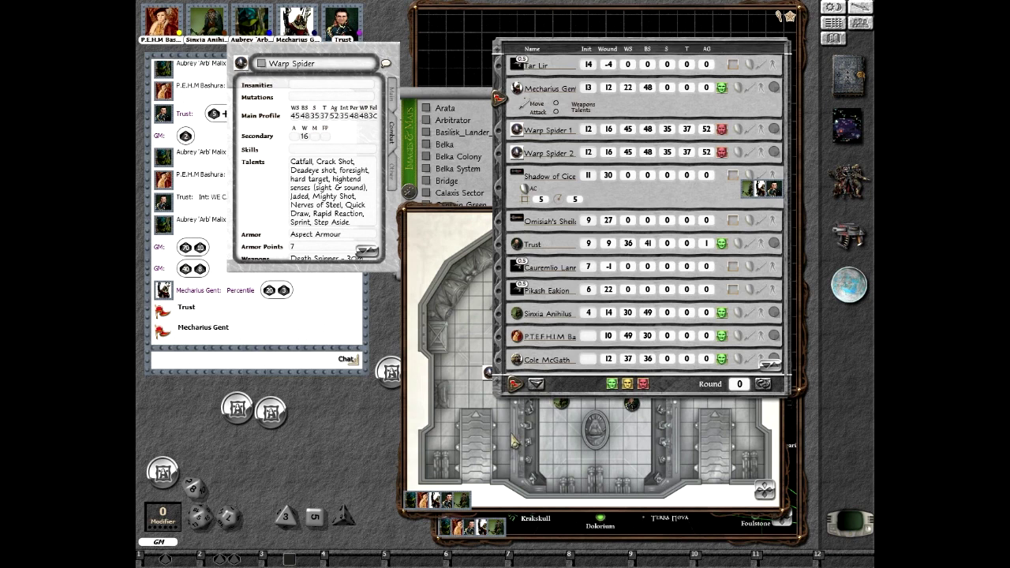
- Raise the bridge map and right-click the tokens by the left pillar
click(522, 437)
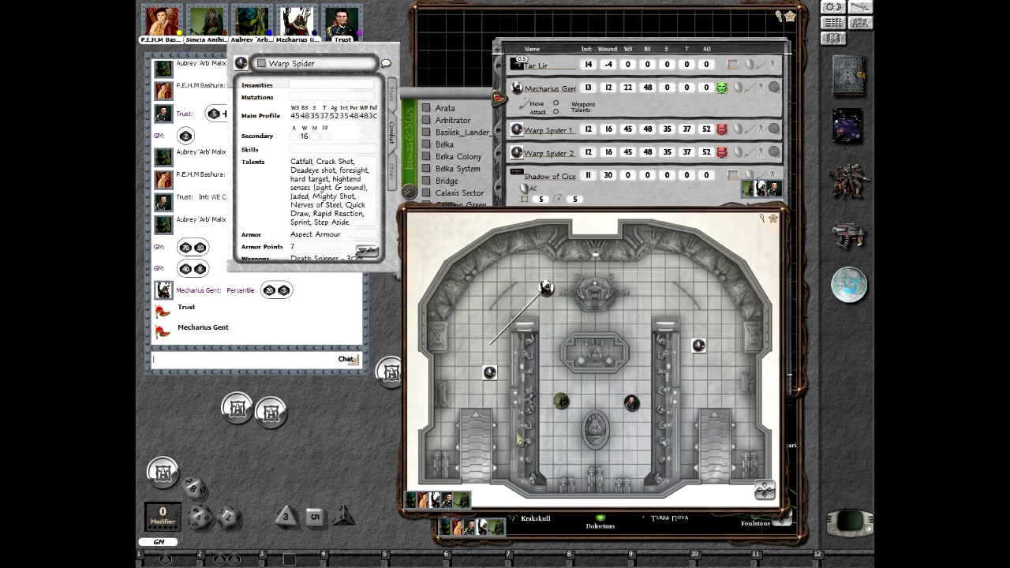
right_click(545, 294)
right_click(575, 319)
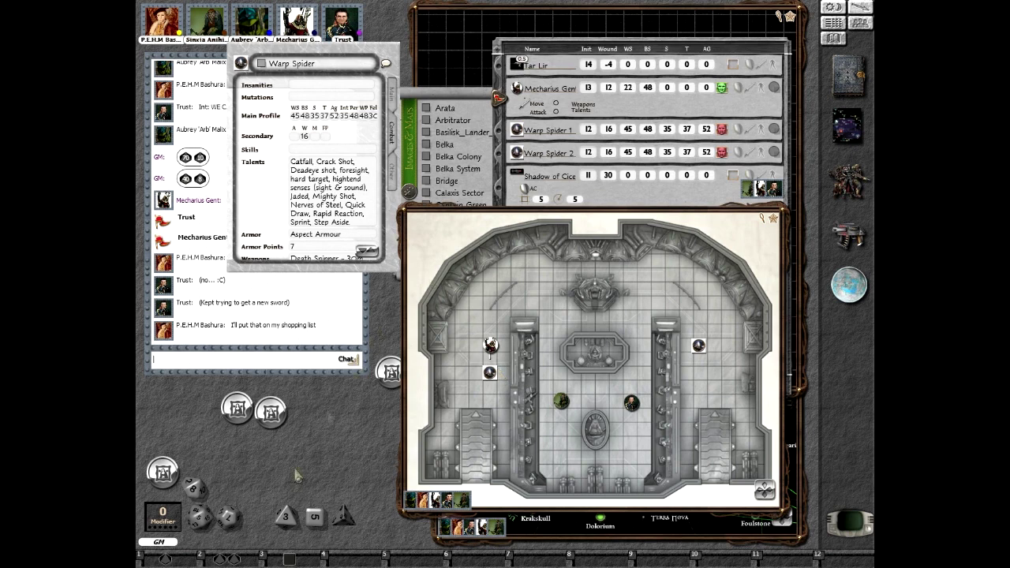
- Roll two pairs of d10 dice and save the campaign
drag(194, 487, 296, 474)
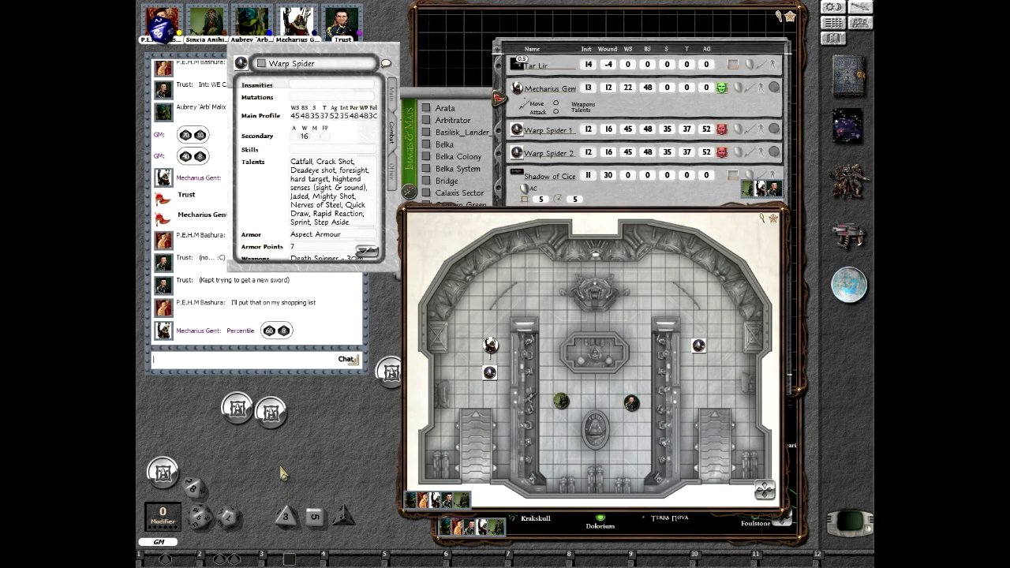
drag(227, 517, 223, 556)
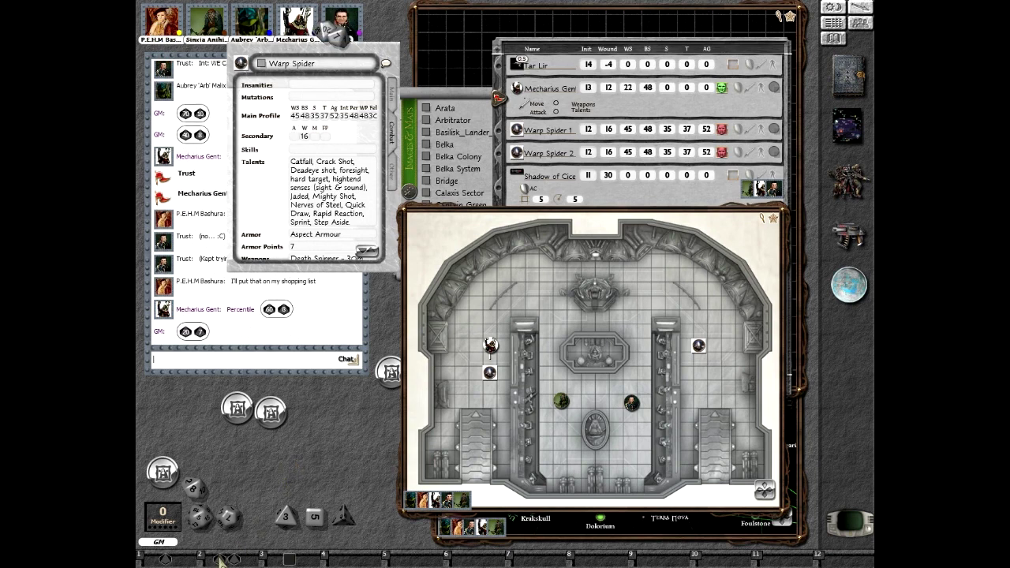
key(ctrl+s)
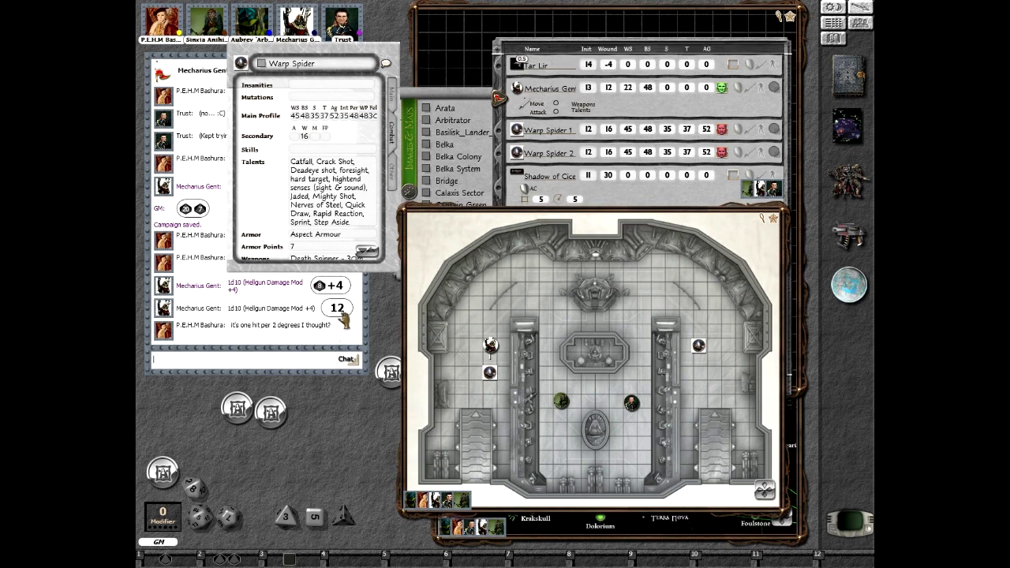
- Enter 7 wounds for Warp Spider 2 in the combat tracker
click(612, 133)
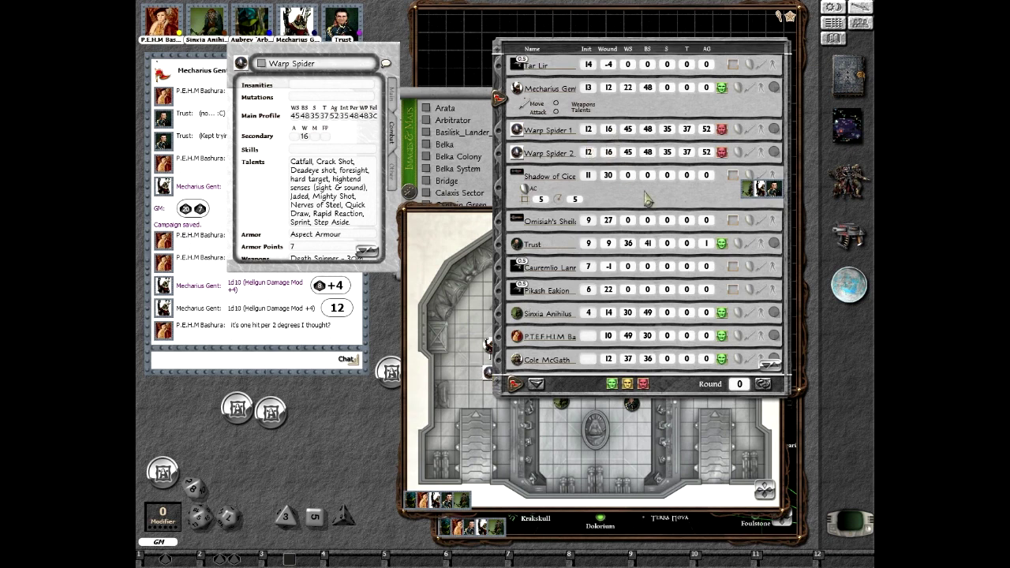
text(7)
click(461, 264)
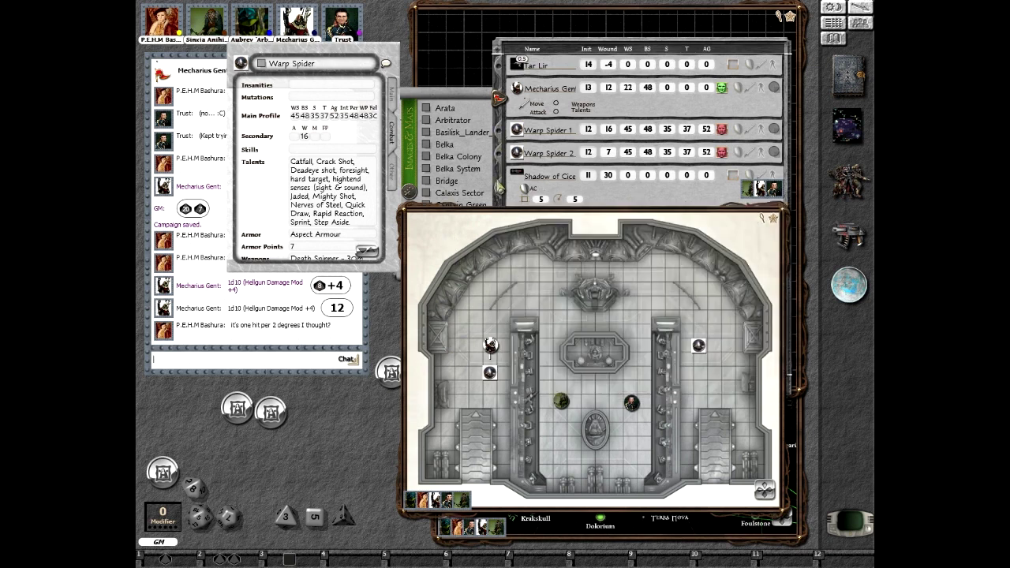
click(570, 57)
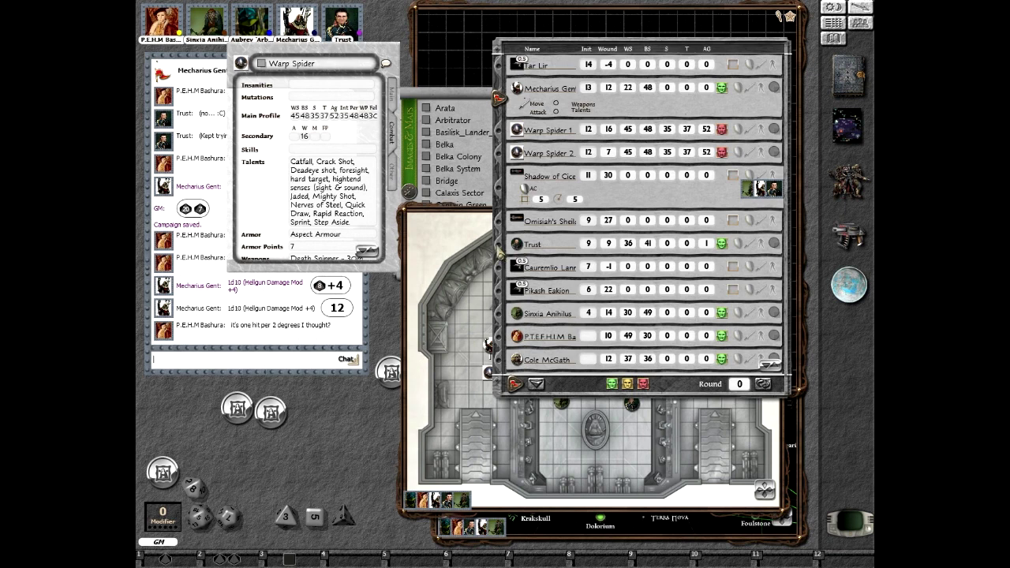
- Pass the turn from Mecharius to Trust and bring the bridge map back on top
click(499, 254)
click(449, 360)
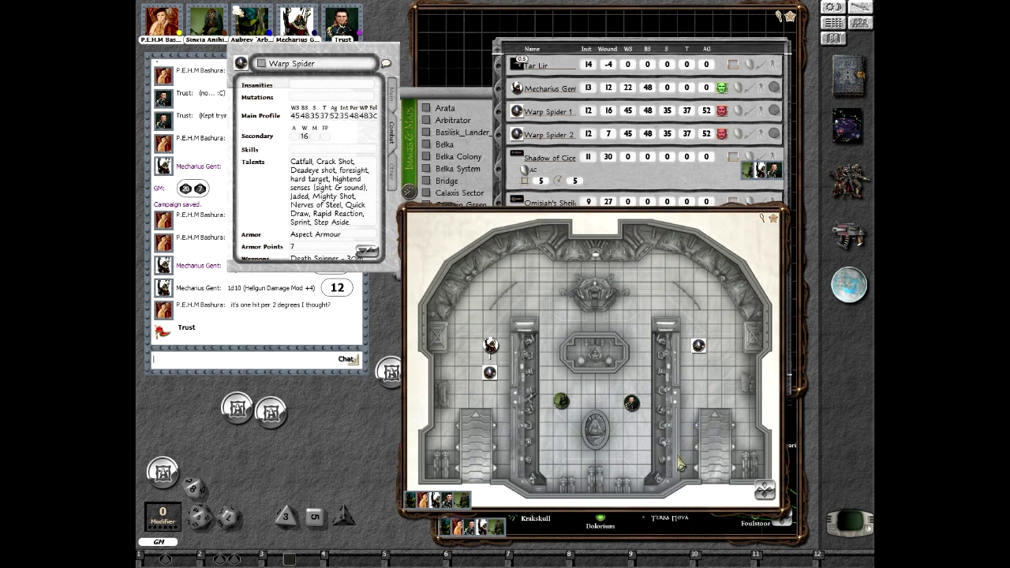
- Accept the token's pending move so it stands beside the right-hand pillar
right_click(632, 403)
click(666, 436)
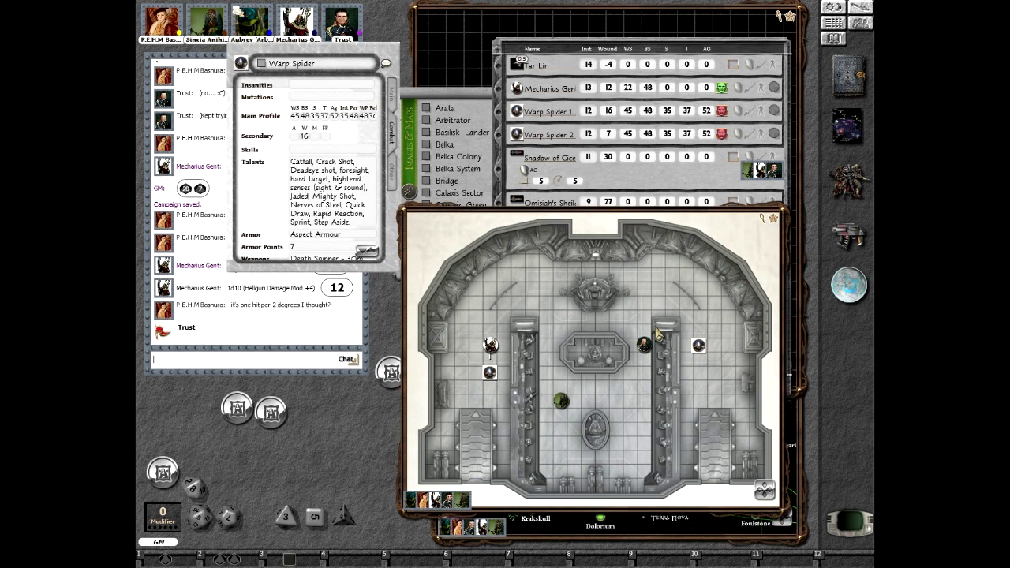
- Revert the right-pillar token to its earlier spot below, posting two Trust dice rolls
right_click(645, 345)
click(648, 347)
right_click(645, 351)
click(671, 371)
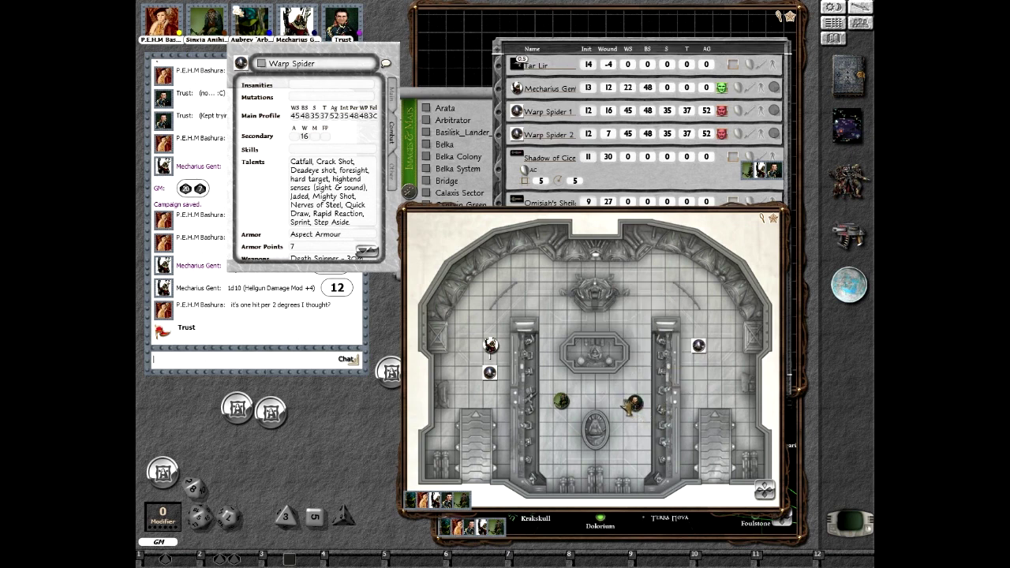
click(634, 402)
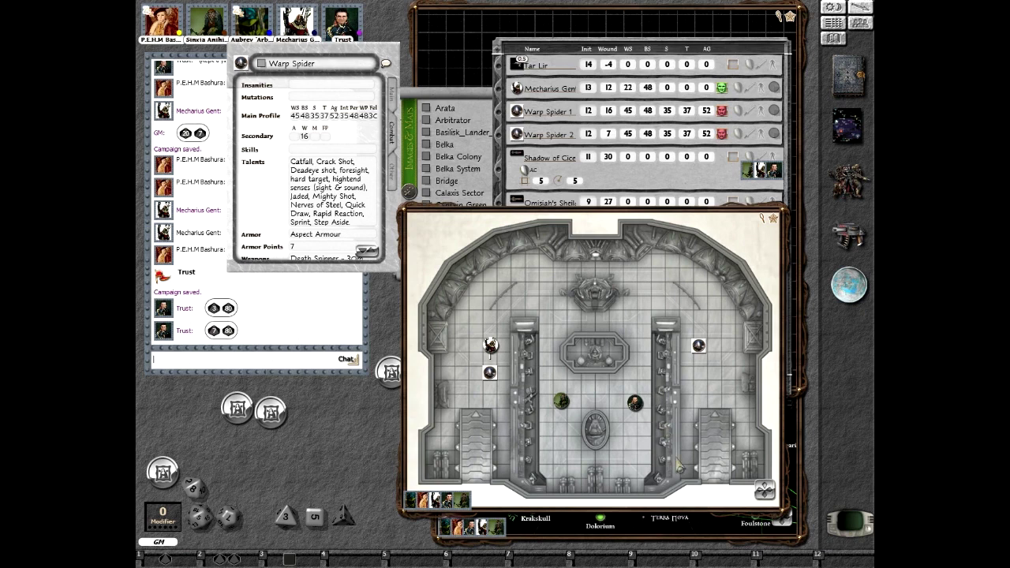
- Advance the combat tracker to Sinxia Anihilus, then select and deselect Warp Spider 1 on the map
click(605, 49)
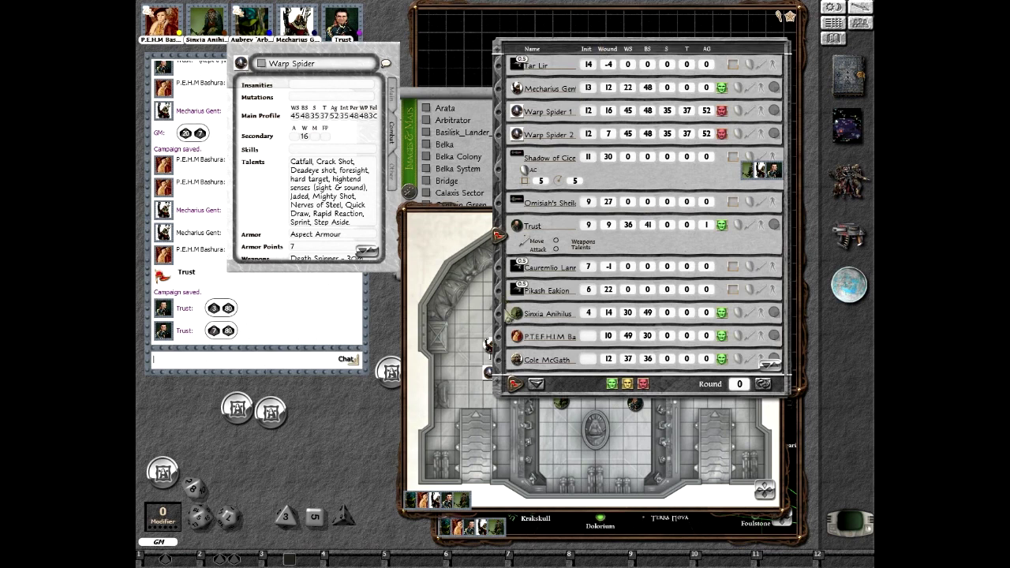
click(505, 307)
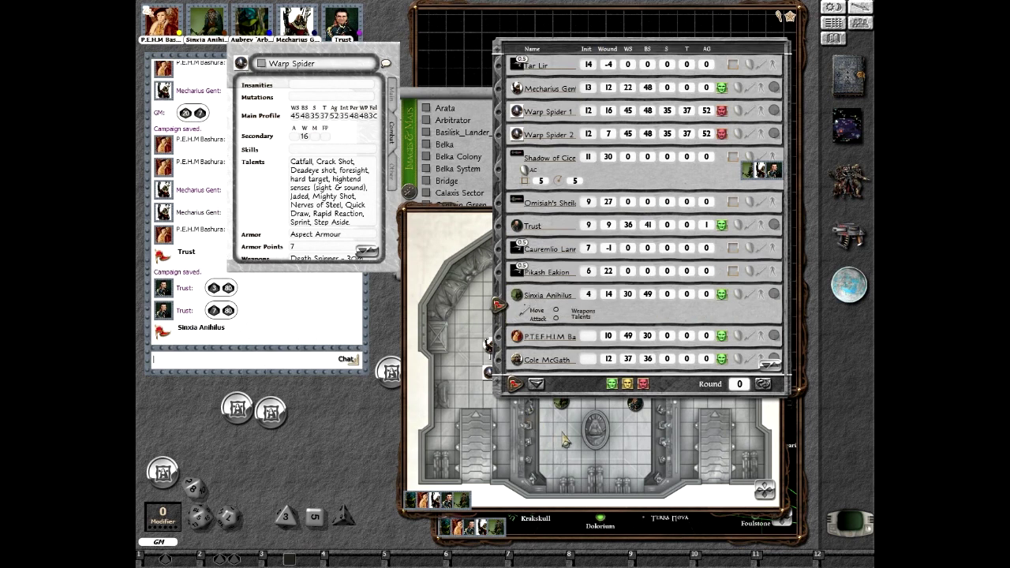
click(564, 439)
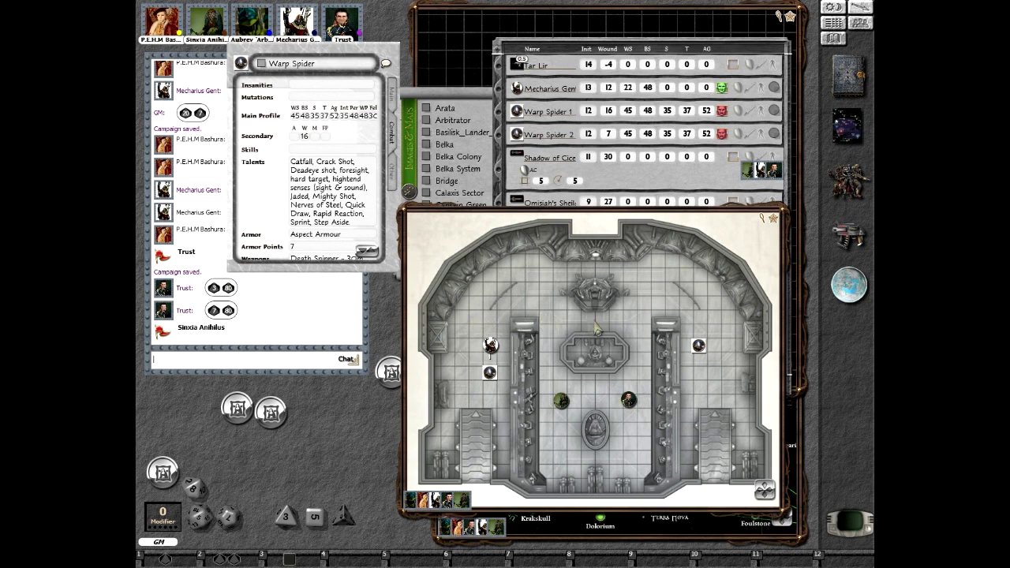
scroll(623, 328, up, 3)
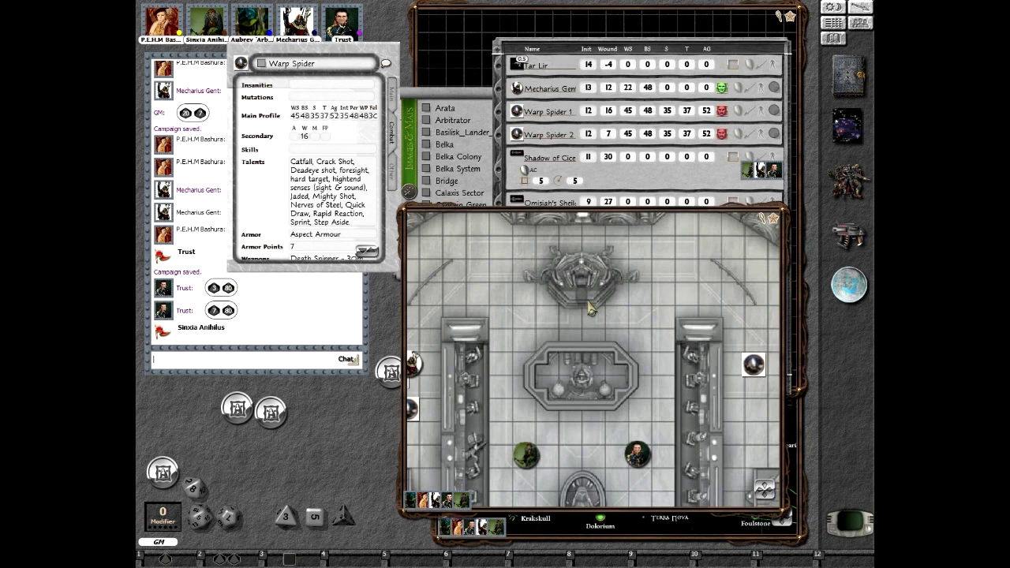
scroll(591, 310, down, 4)
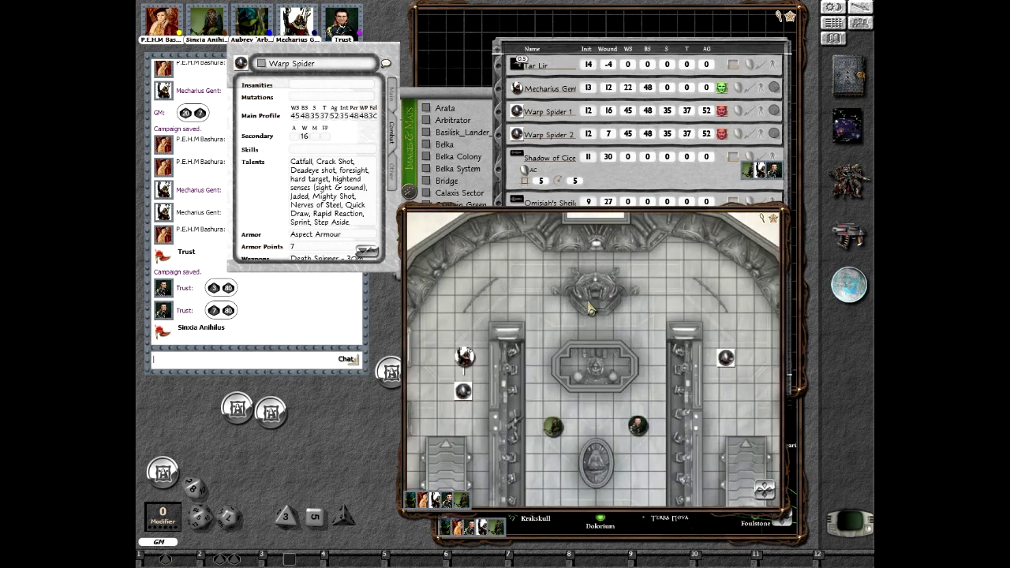
scroll(591, 309, down, 2)
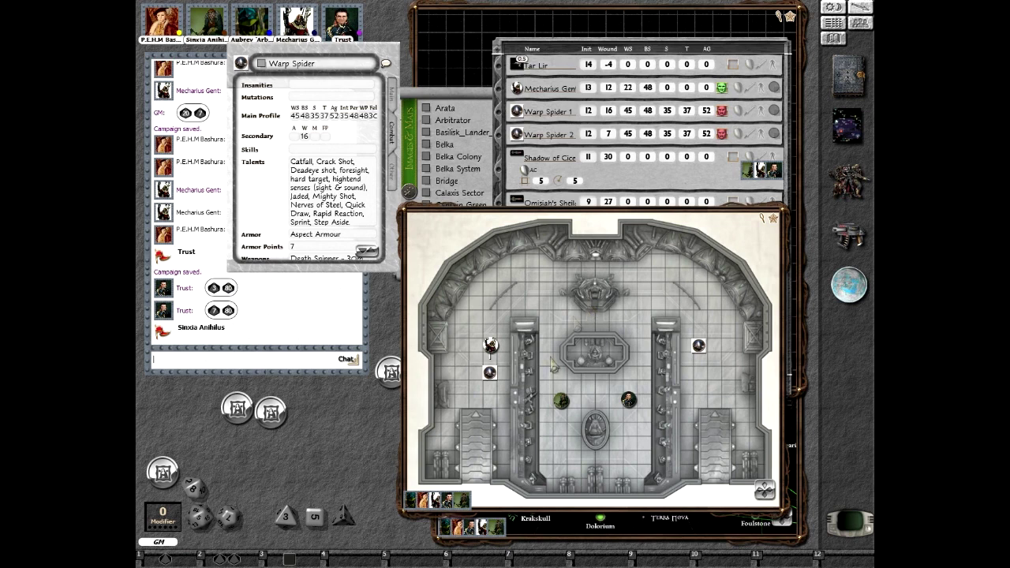
scroll(522, 434, up, 3)
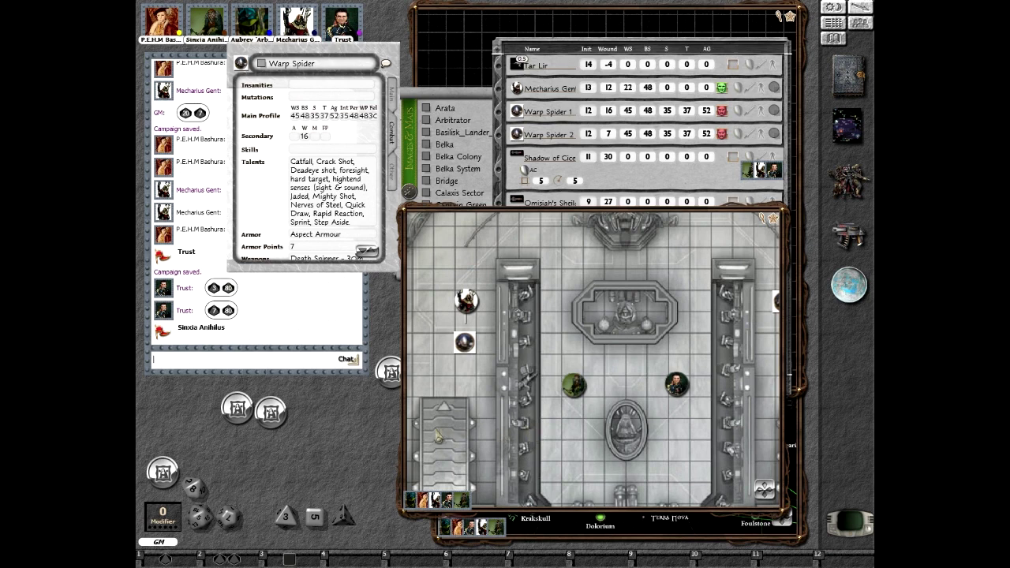
scroll(556, 422, down, 1)
scroll(557, 422, down, 1)
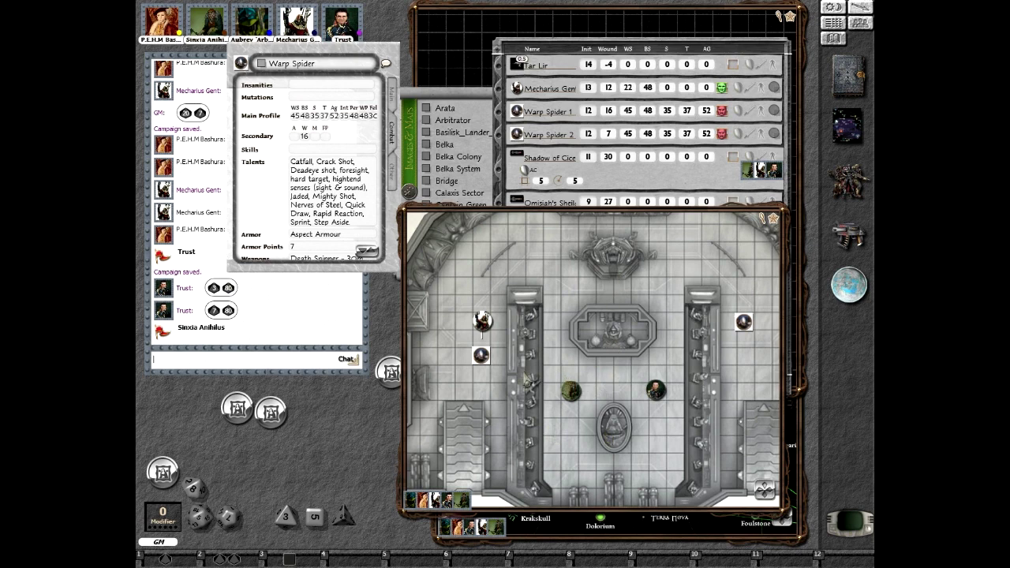
click(480, 355)
click(496, 364)
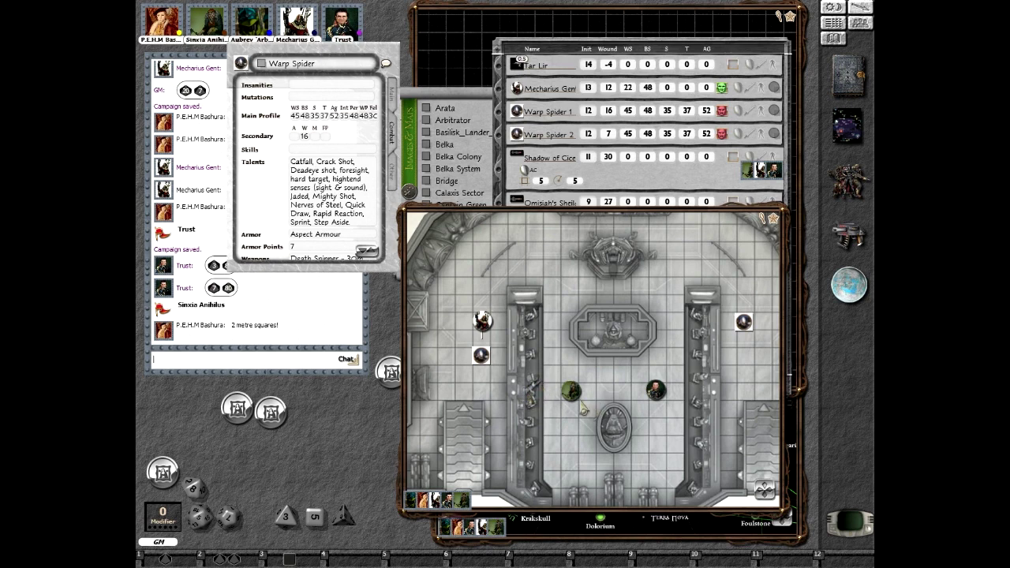
scroll(548, 410, up, 2)
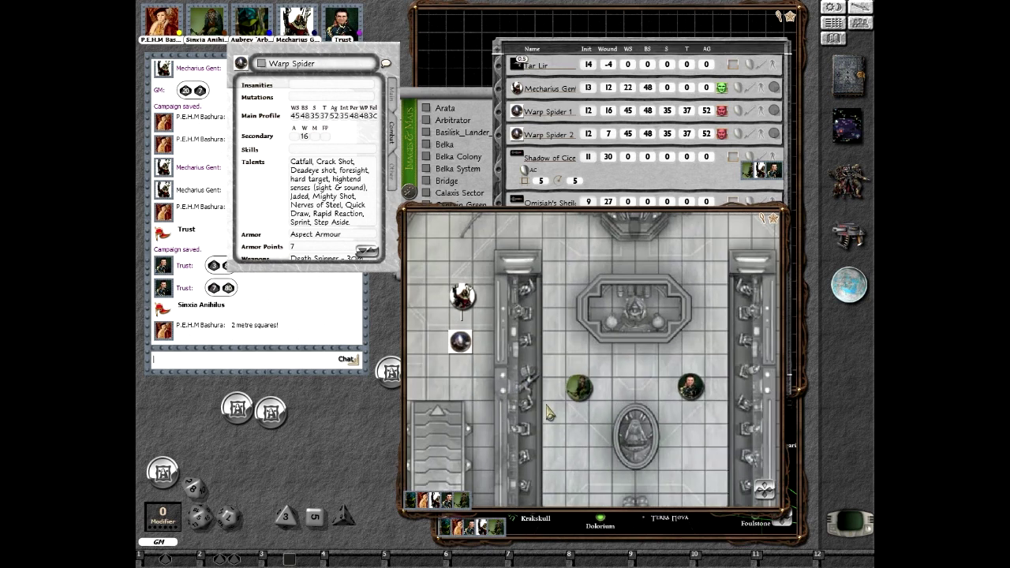
scroll(549, 410, down, 2)
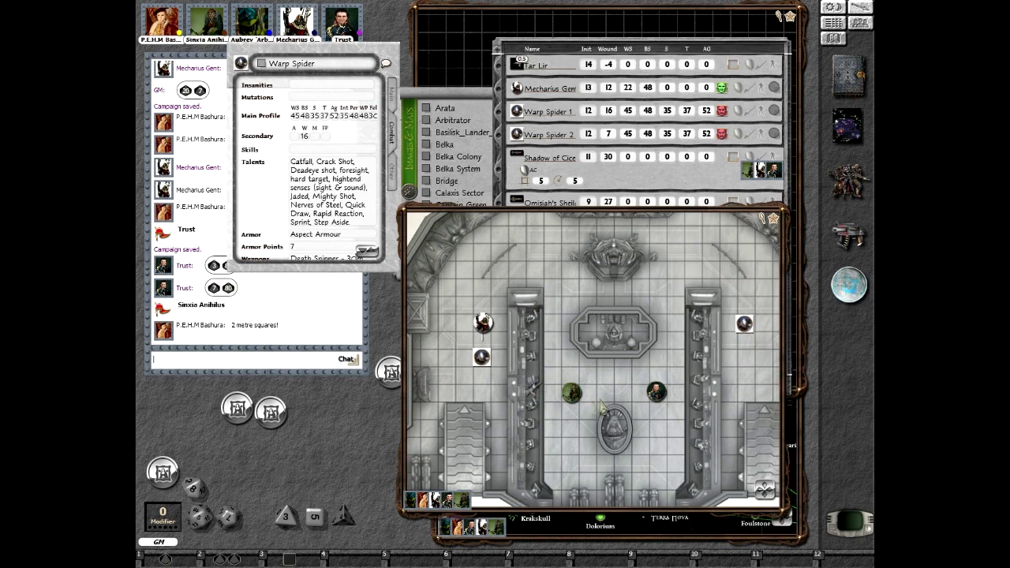
scroll(614, 405, down, 2)
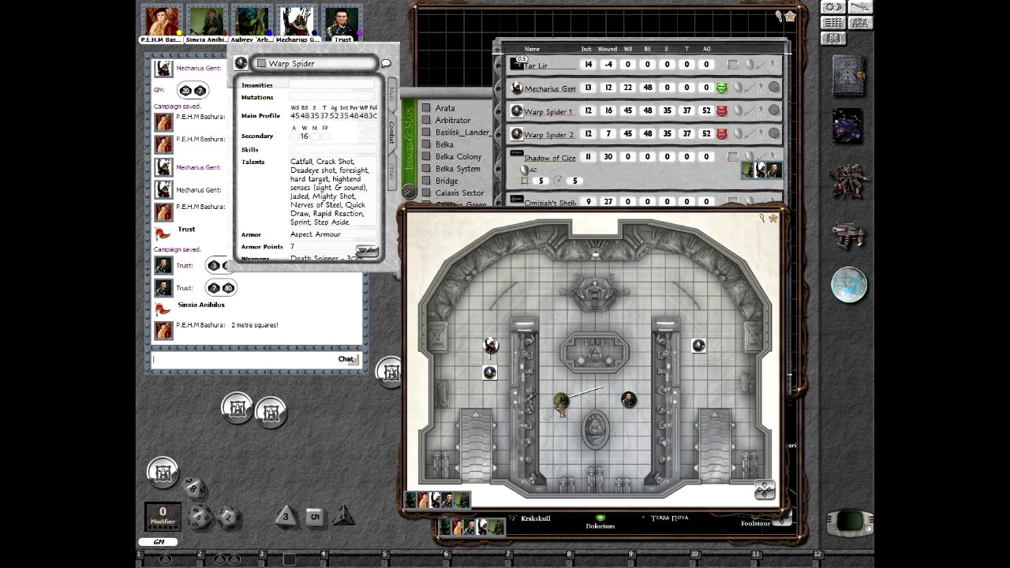
drag(560, 401, 604, 386)
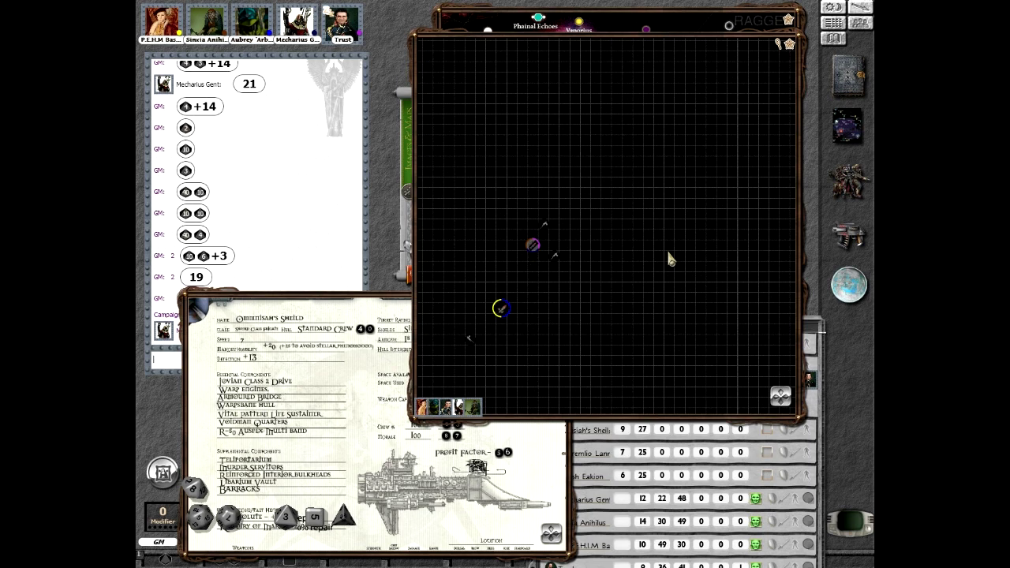
- Drag the ship sheet down to reveal more of the chat
drag(400, 306, 400, 397)
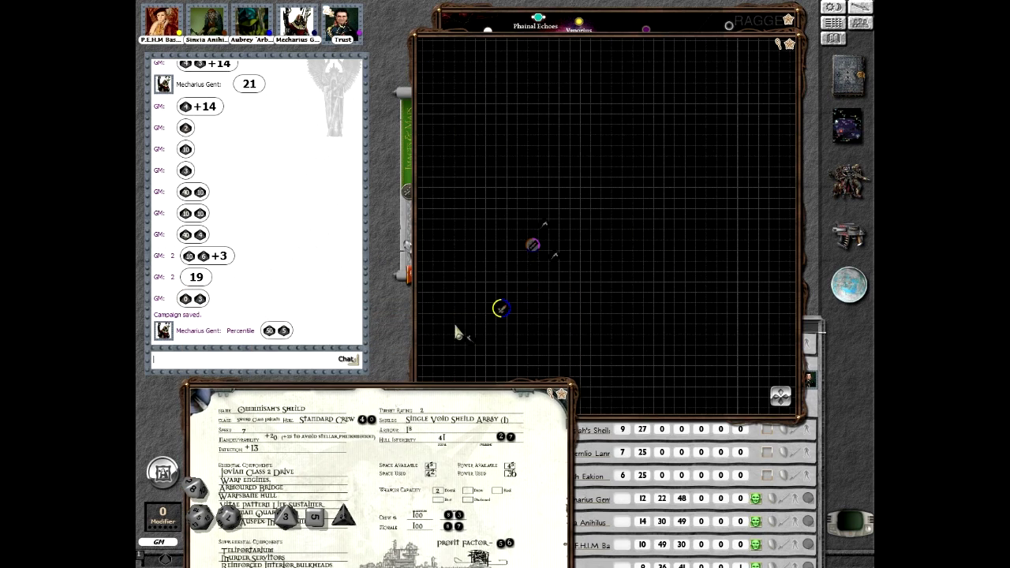